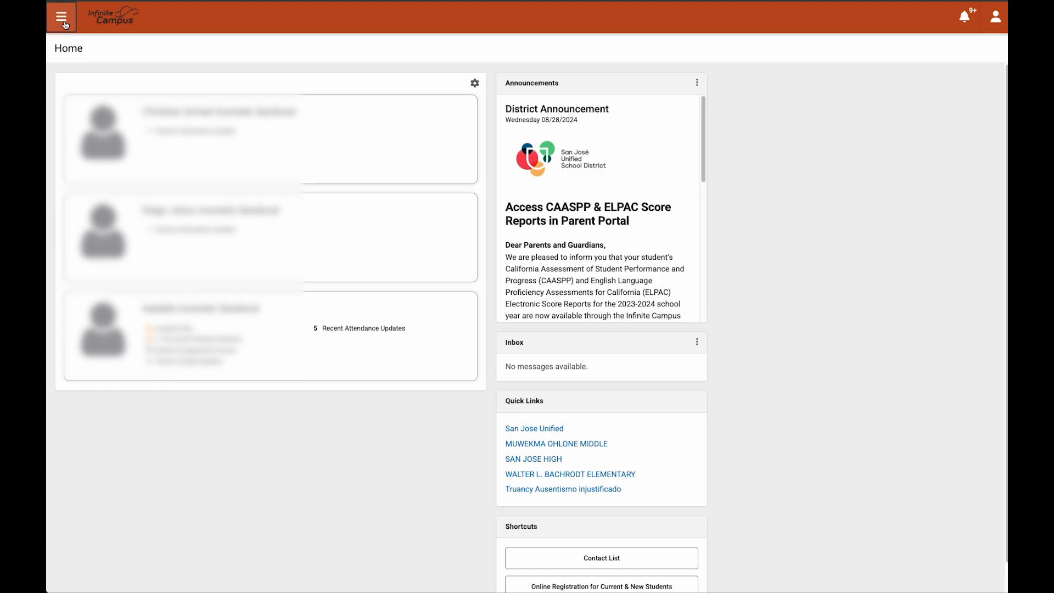
Step: Start the 25-26 Annual Update from More > Online Registration for Current & New Students
left_click(65, 25)
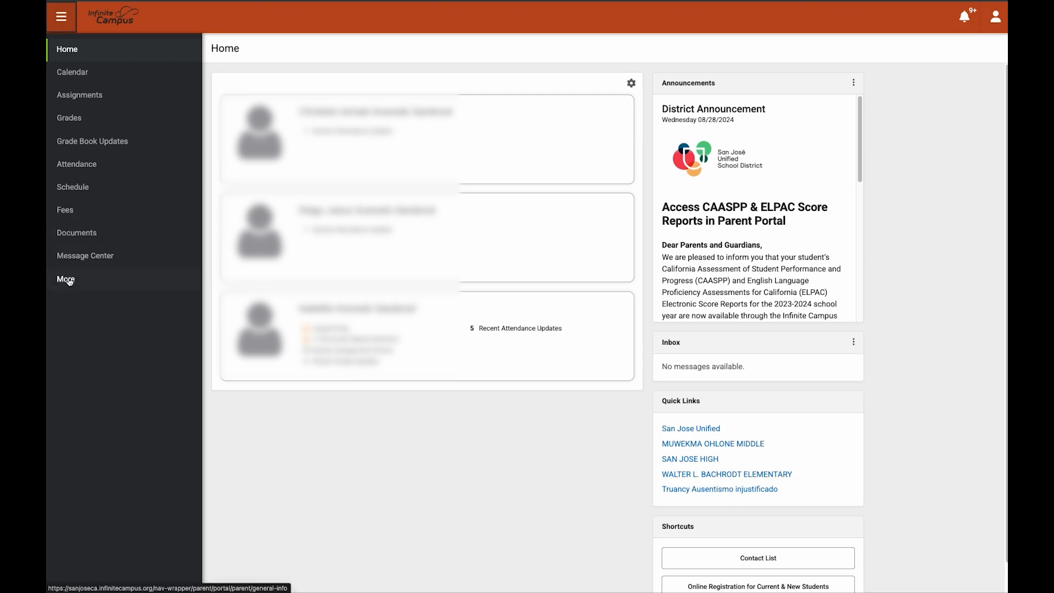
left_click(69, 282)
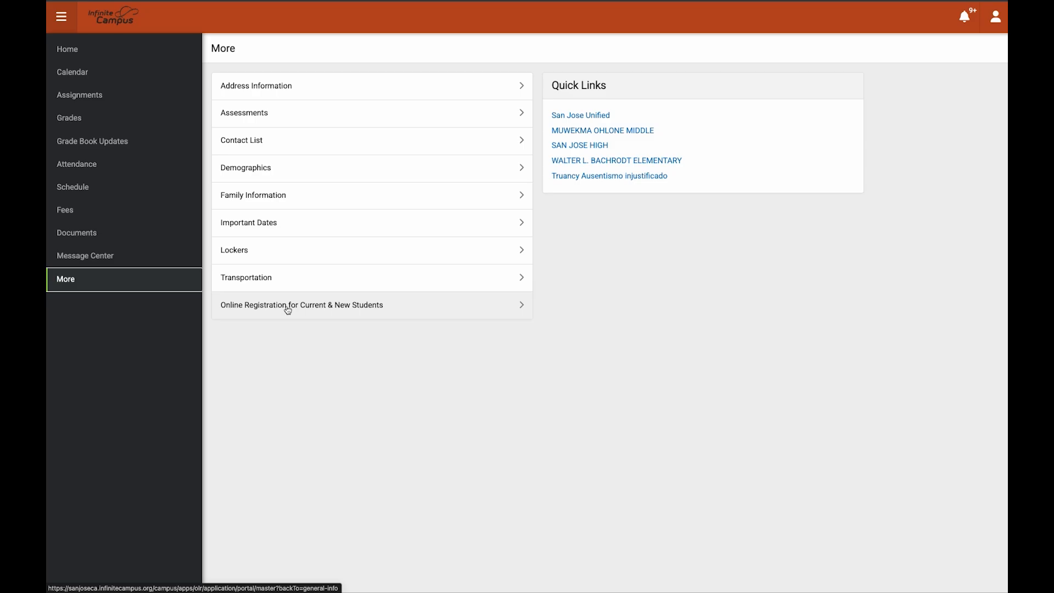
left_click(340, 308)
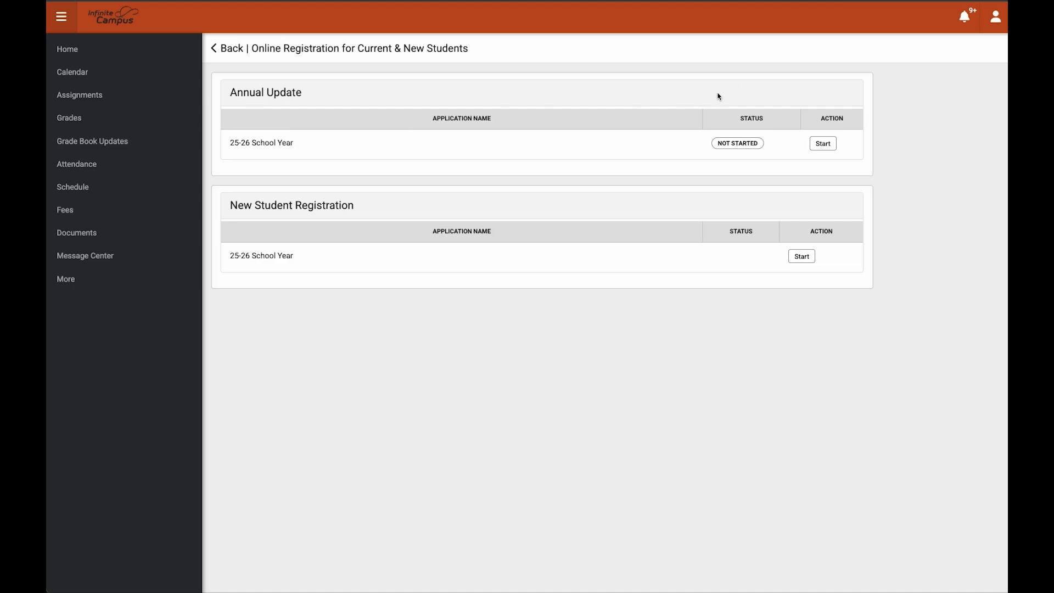
left_click(821, 147)
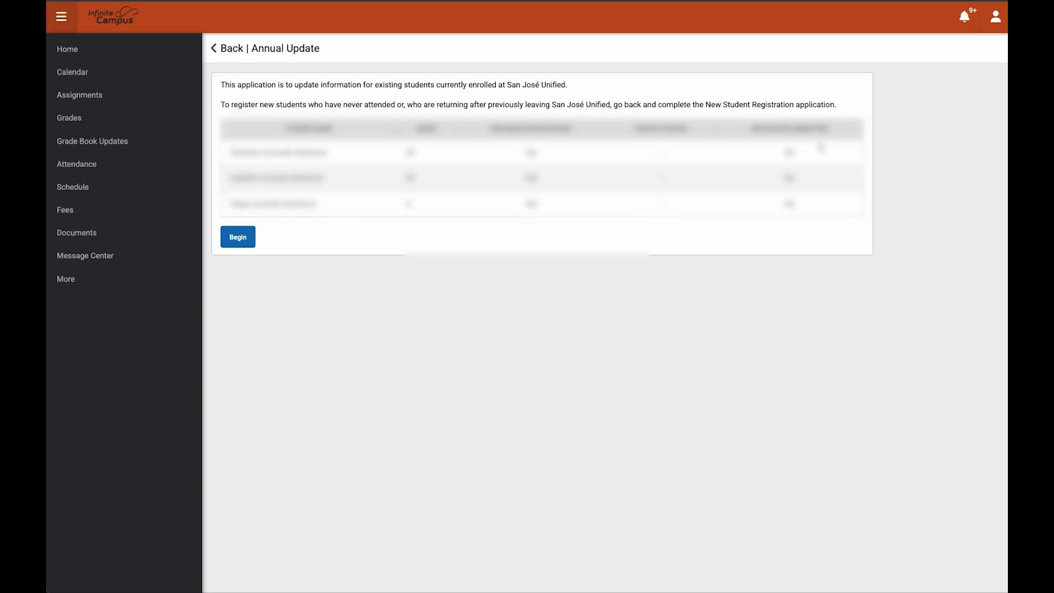
Step: Begin the enrolled-student update and submit the attestation with the parent's first and last name
left_click(238, 238)
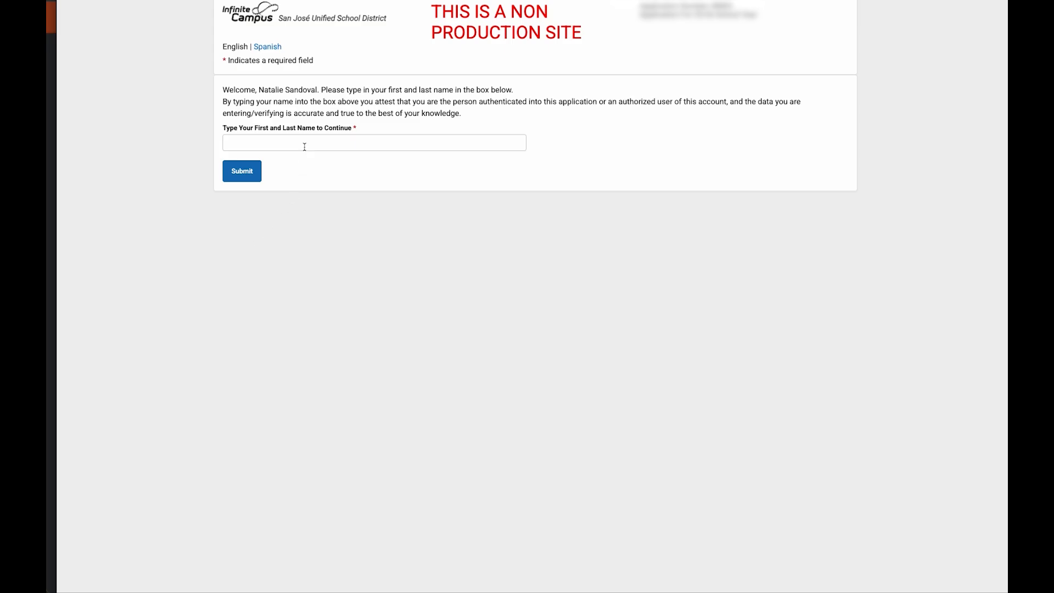
left_click(320, 143)
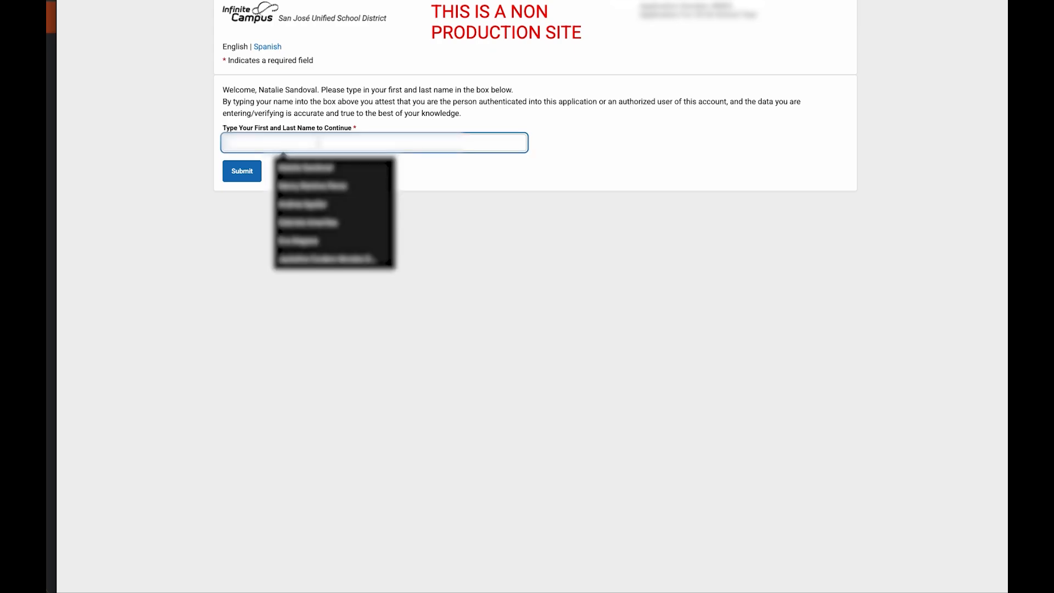
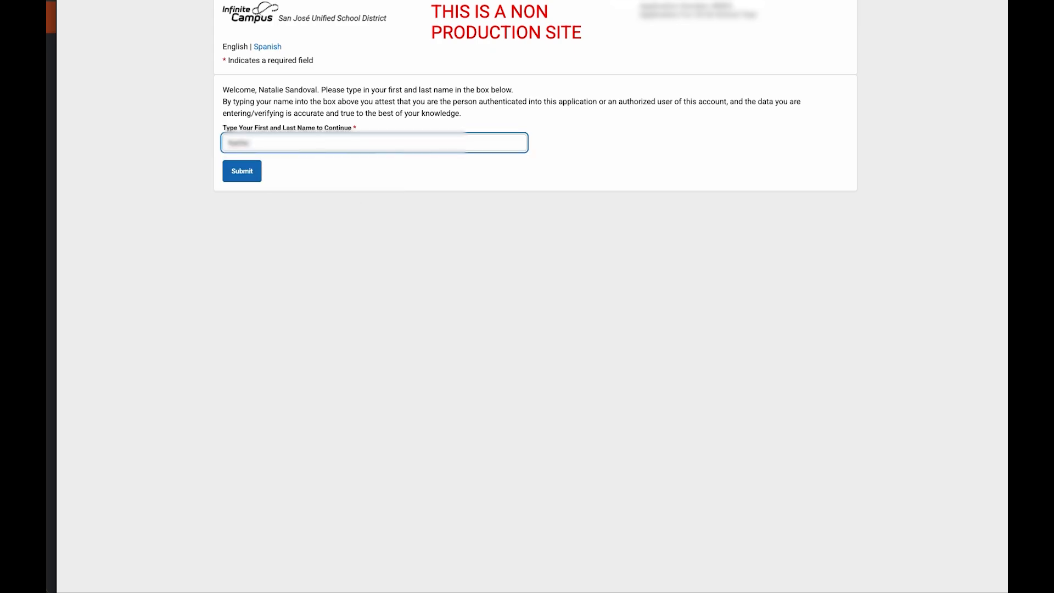
left_click(242, 172)
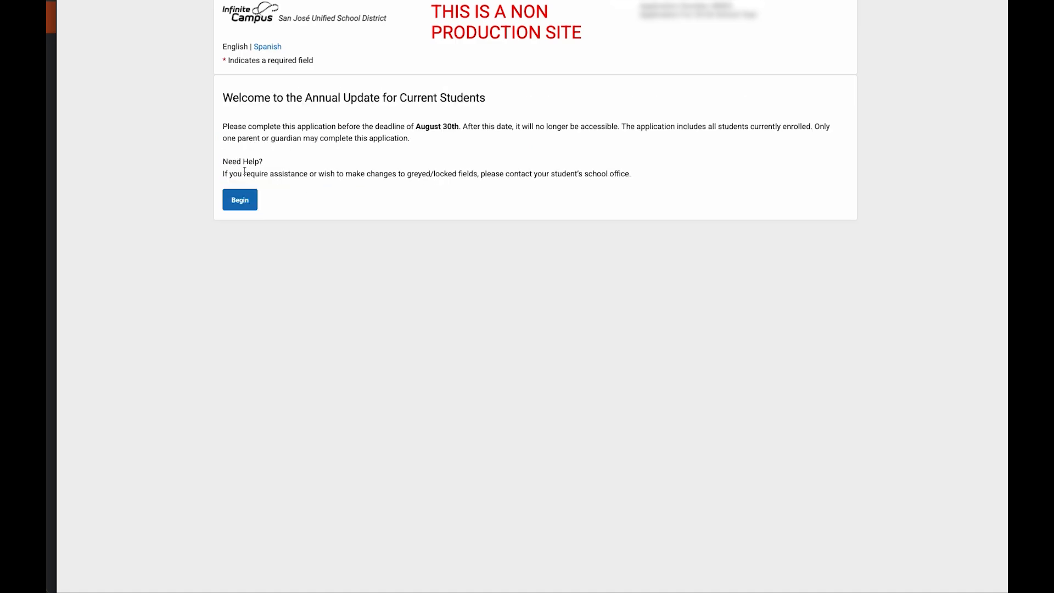
Step: Start the form at the Household step and view the SJUSD Parent/Student Handbook
left_click(240, 204)
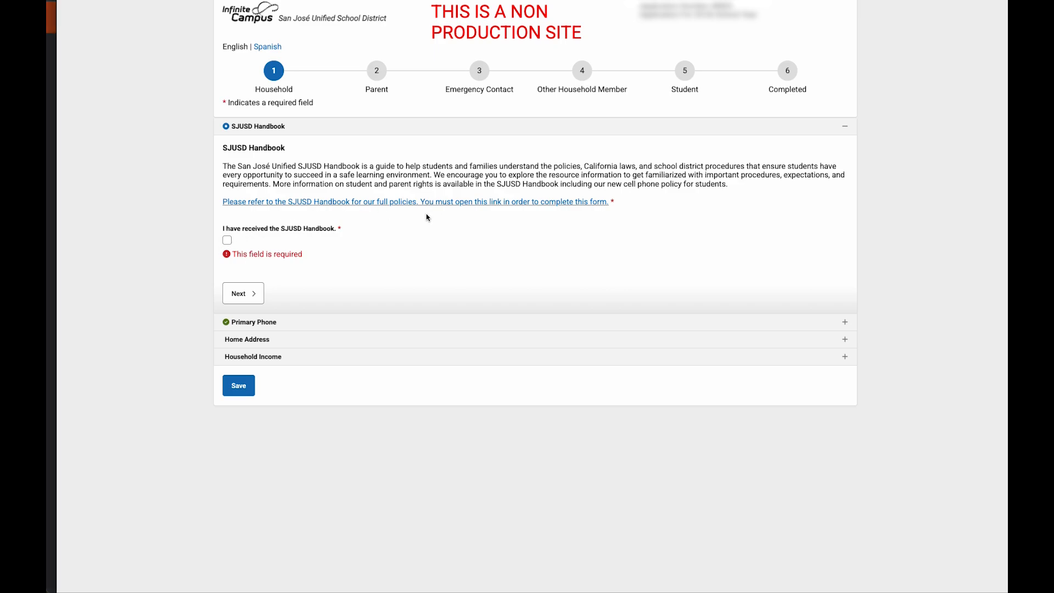
left_click(439, 202)
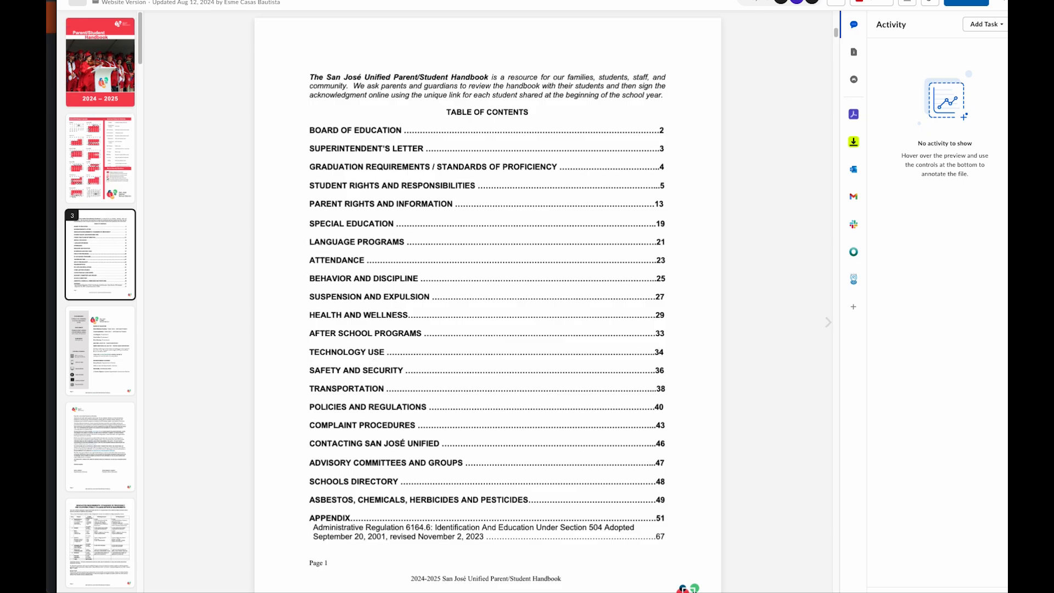
Step: Acknowledge the SJUSD Handbook and the Technology Use Policy, then continue to Primary Phone
left_click(132, 2)
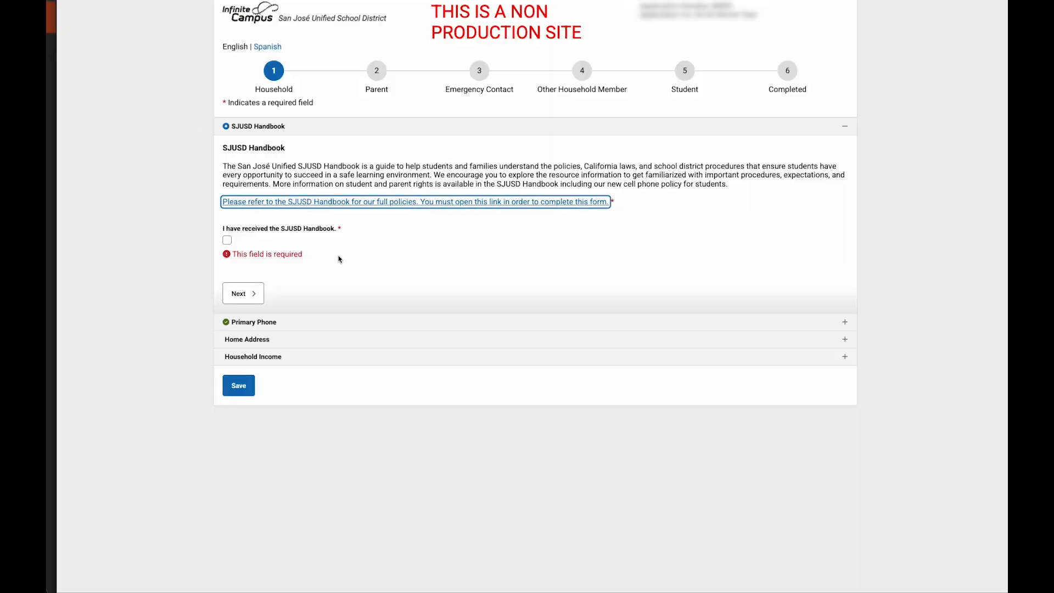
left_click(227, 241)
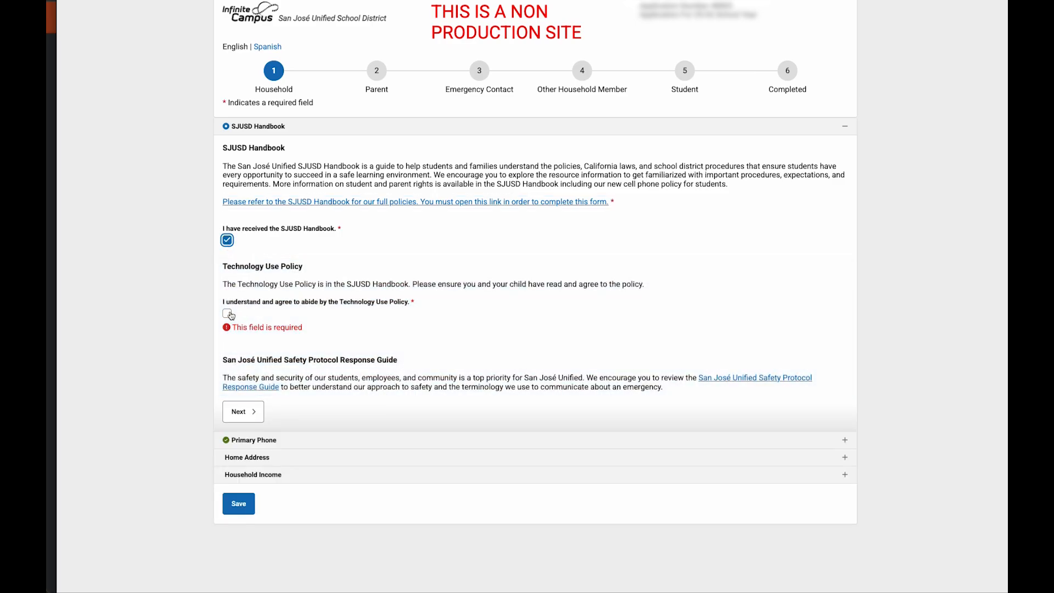
left_click(228, 314)
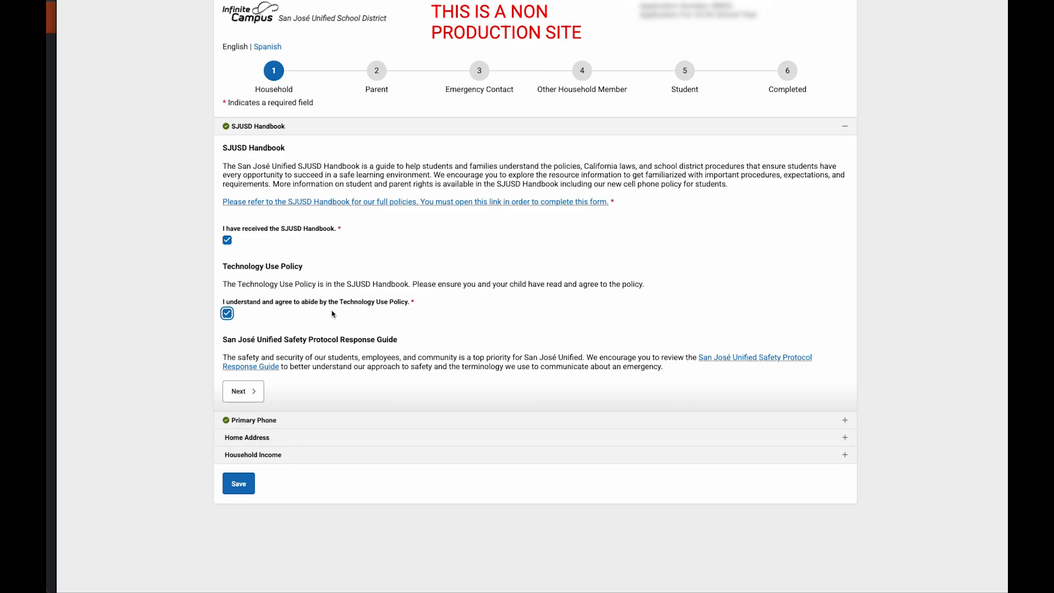
left_click(257, 392)
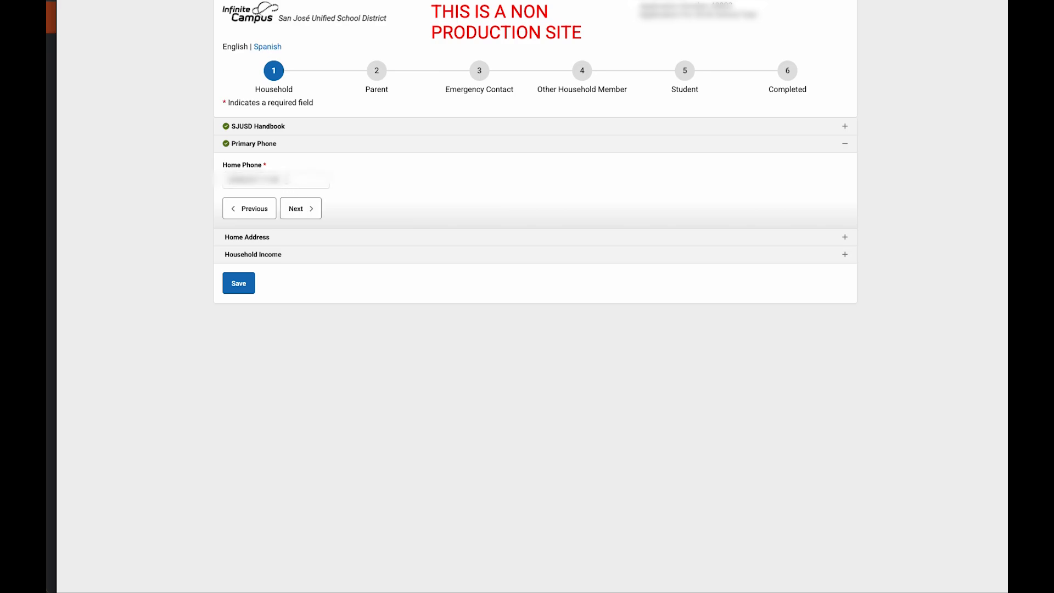
Step: Keep the existing home phone and answer Yes that the home address is still current
left_click(309, 212)
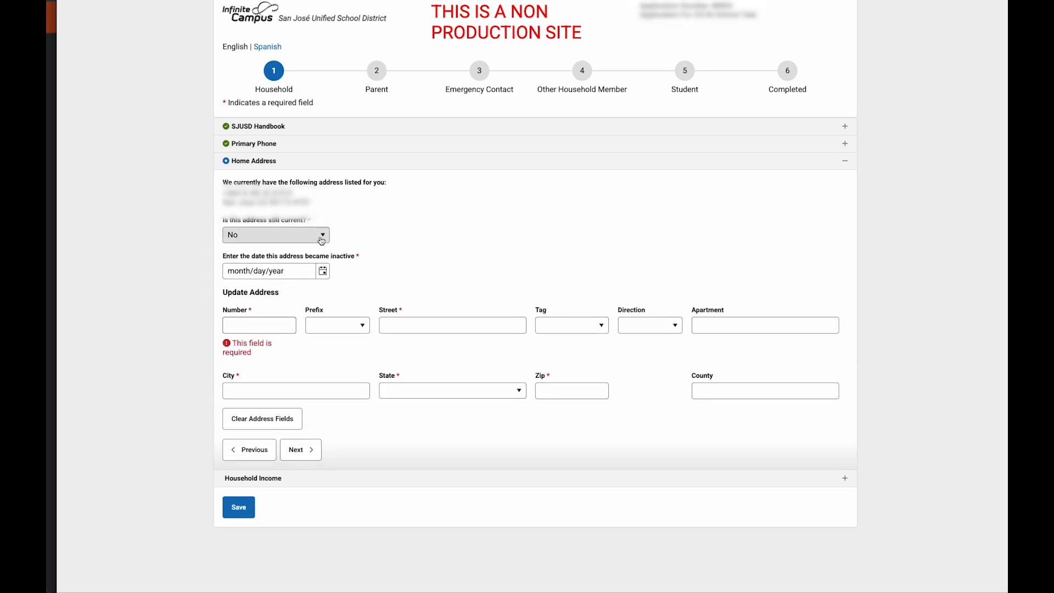
left_click(321, 240)
left_click(361, 242)
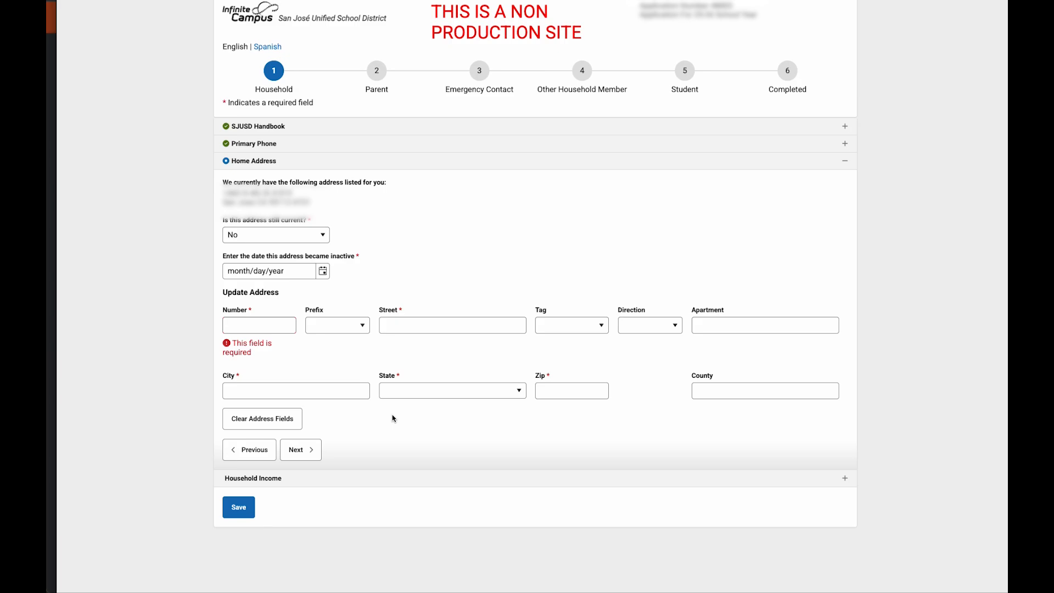
left_click(322, 238)
left_click(305, 275)
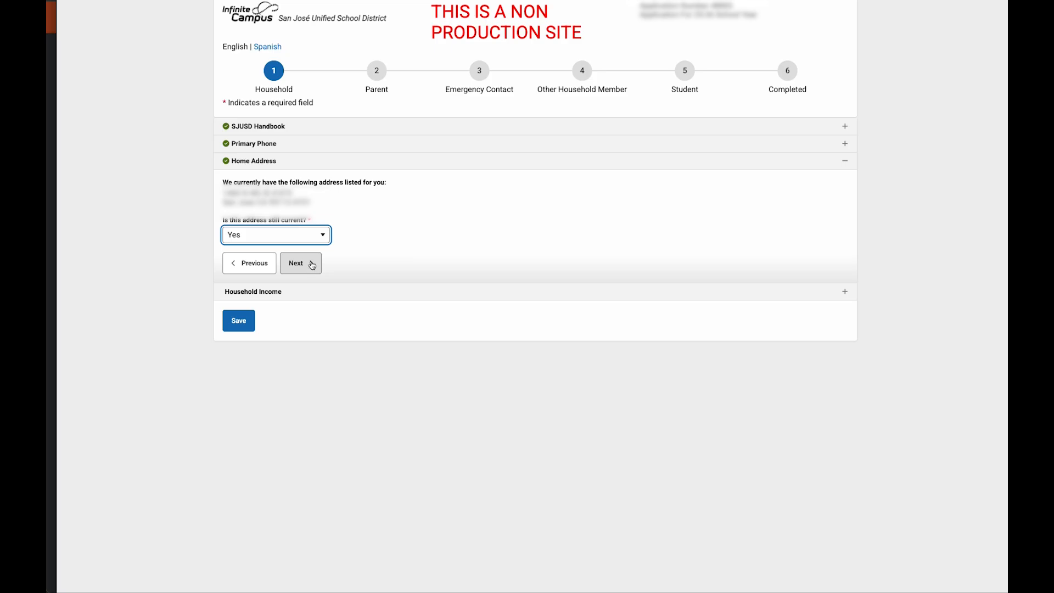
left_click(300, 263)
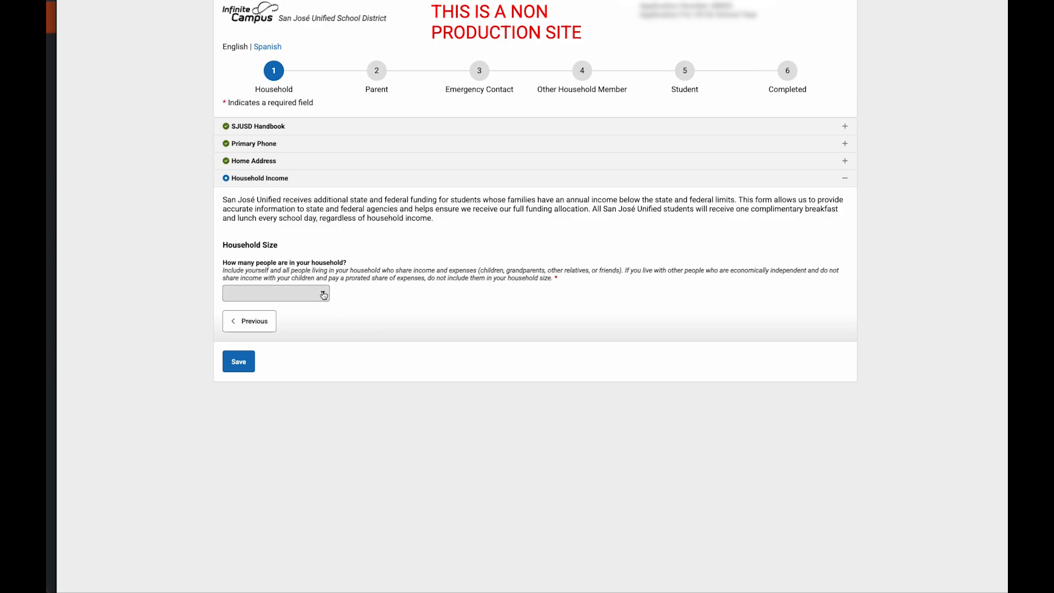
Step: Set the household size to 5
left_click(324, 295)
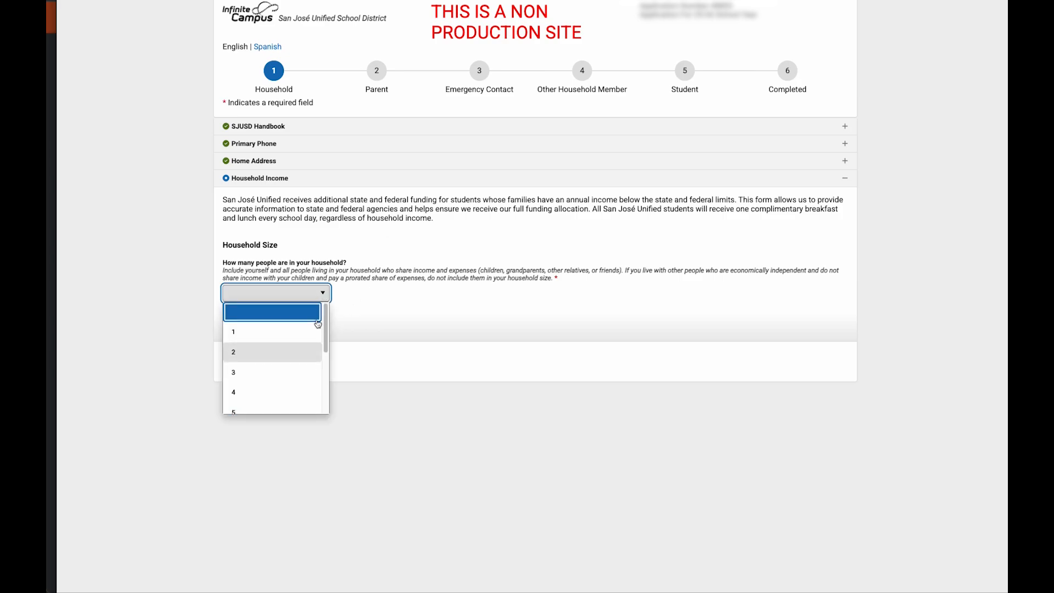
scroll(314, 357, "down", 3)
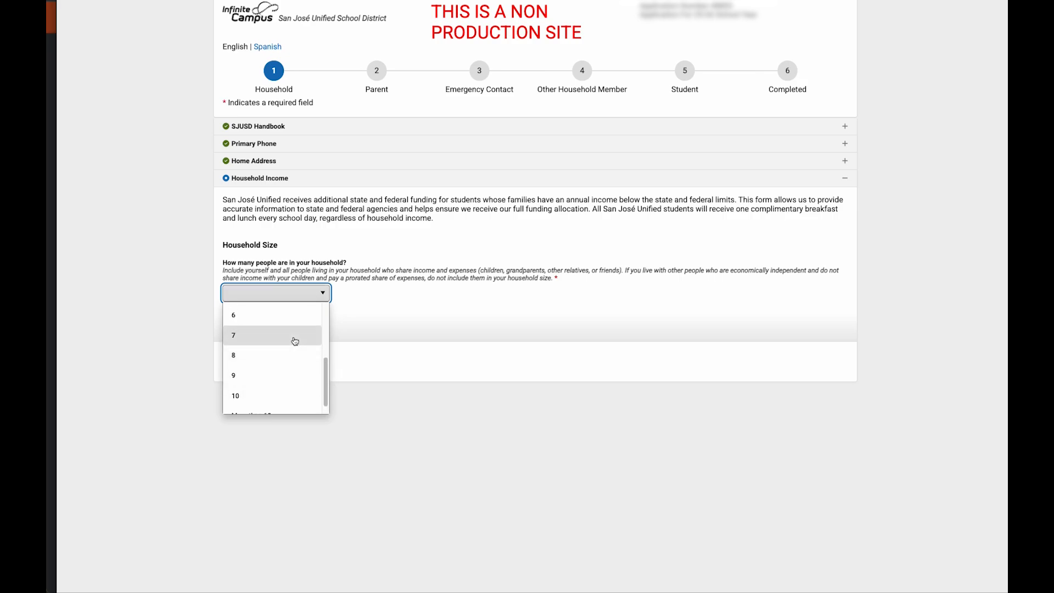
scroll(303, 333, "up", 1)
left_click(306, 327)
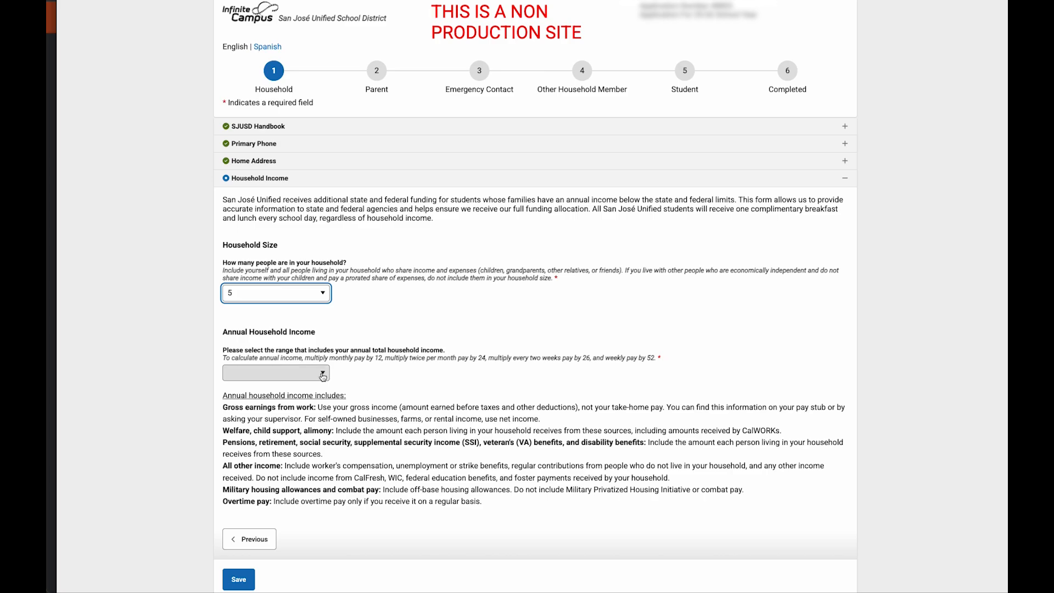
Step: Choose annual household income $48,945 - $69,653 and save the Household step
left_click(323, 374)
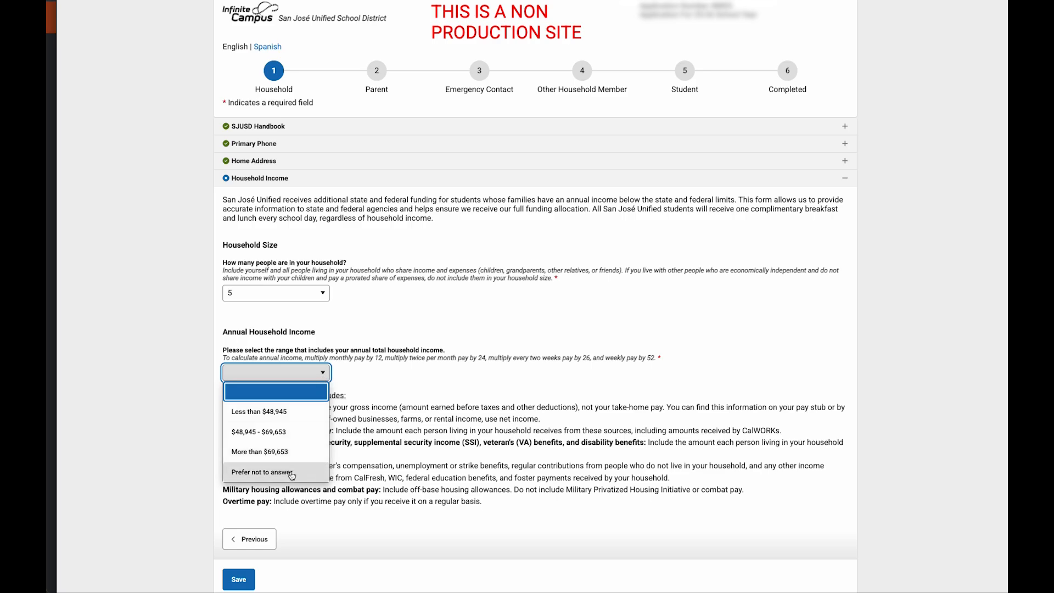
left_click(393, 378)
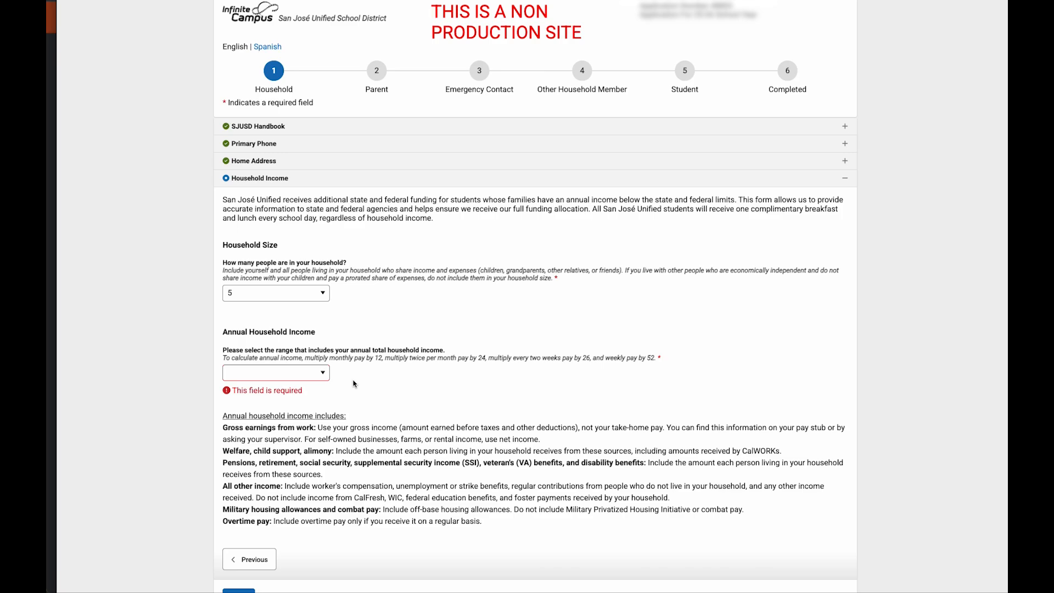
left_click(324, 373)
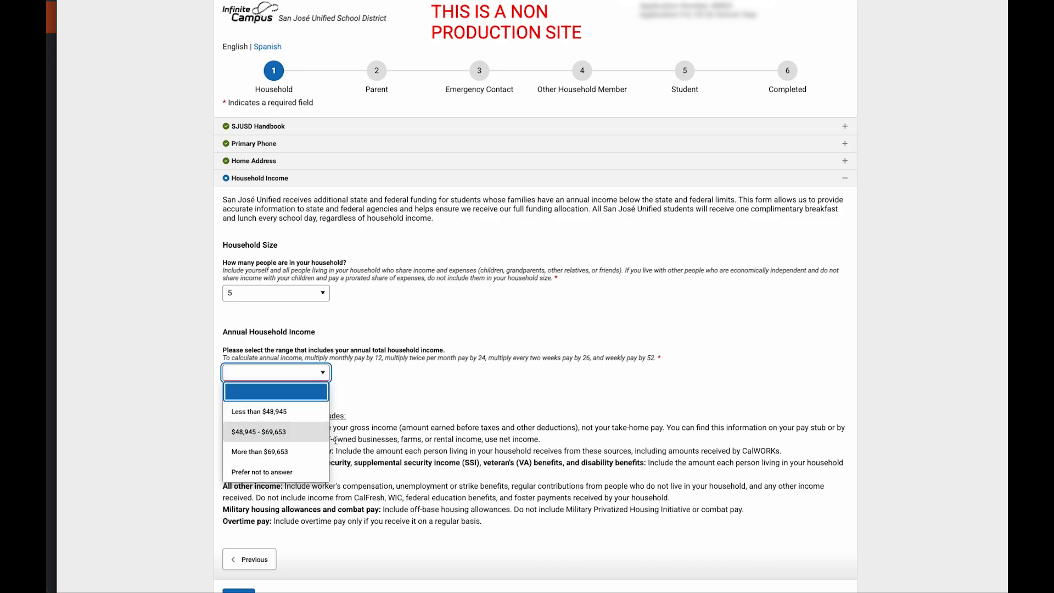
left_click(274, 433)
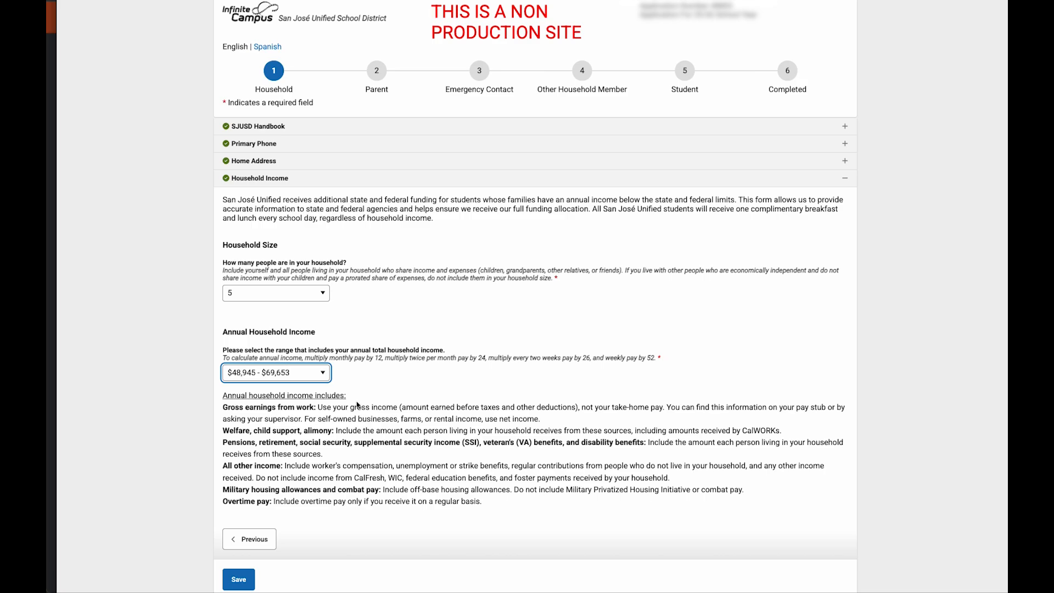
scroll(297, 525, "down", 1)
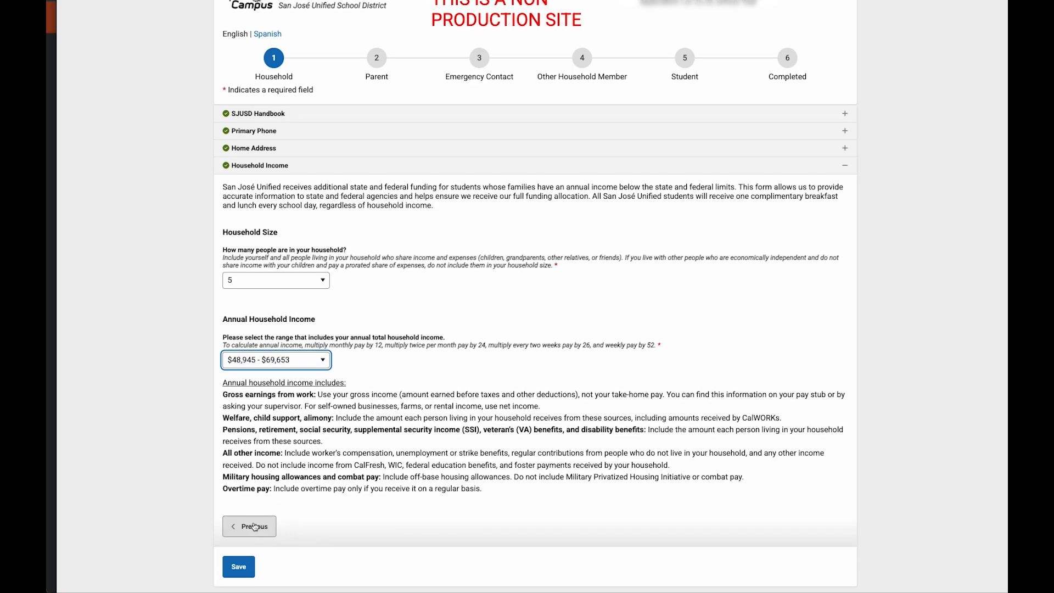
left_click(240, 567)
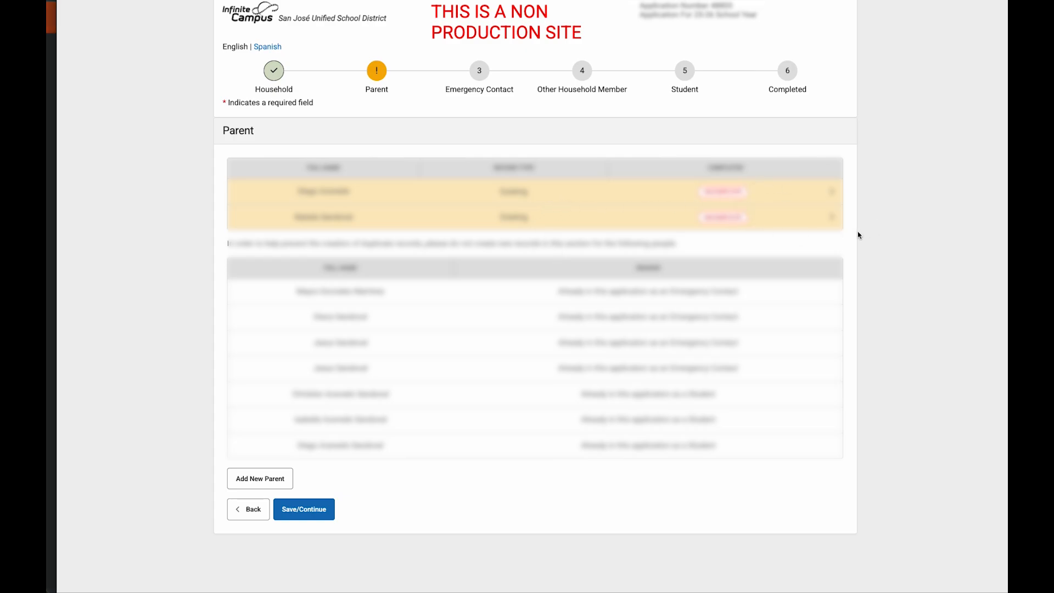
left_click(714, 194)
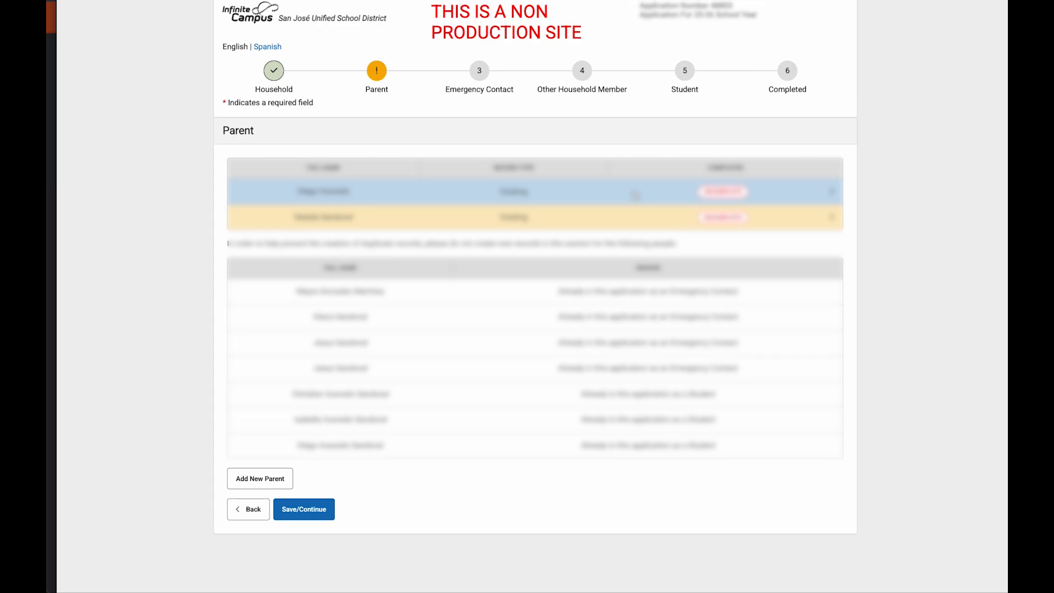
Step: Review the first parent's demographics, leaving lives-at-address as Yes, and continue to contact information
left_click(636, 195)
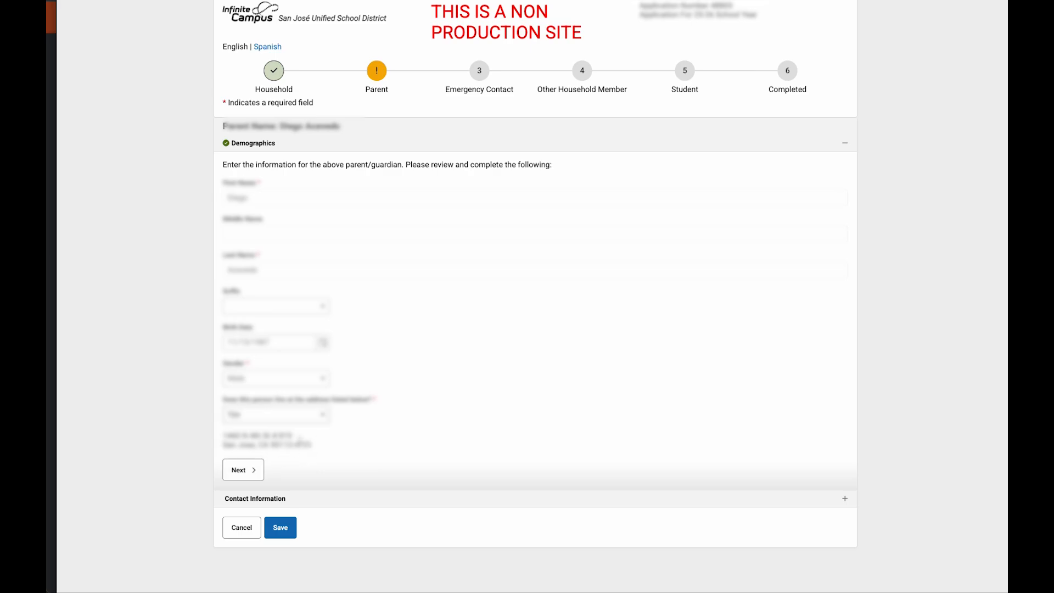
left_click(323, 417)
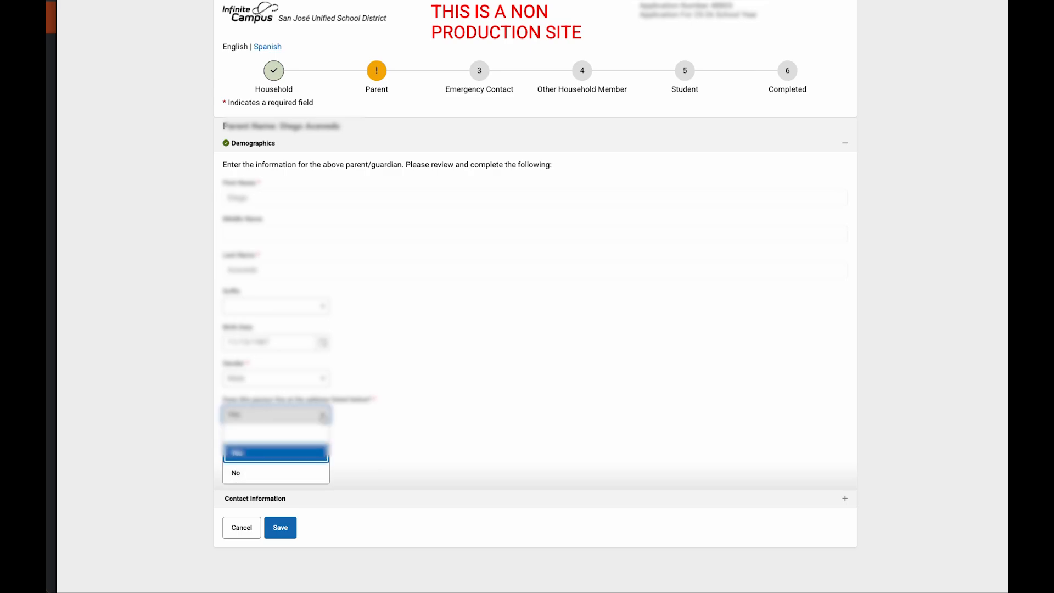
left_click(321, 474)
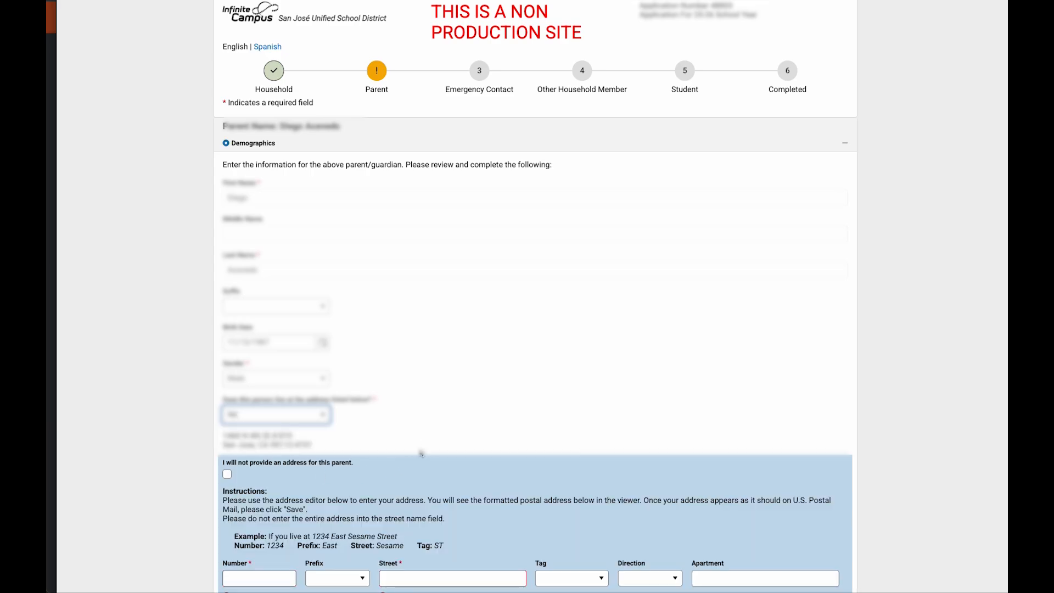
scroll(425, 451, "down", 3)
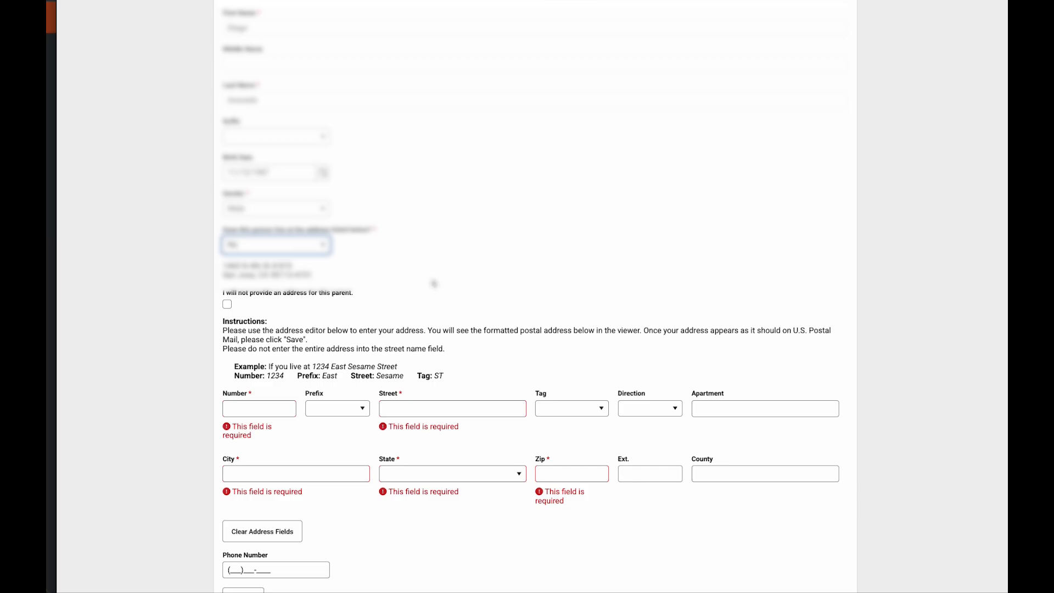
left_click(229, 306)
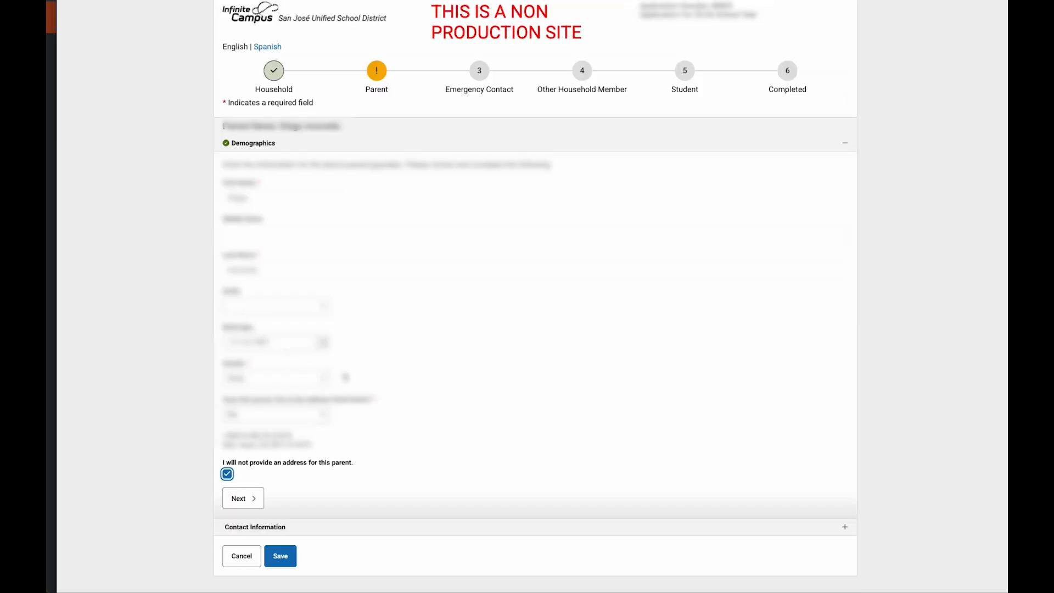
left_click(228, 475)
scroll(433, 426, "down", 1)
scroll(433, 425, "down", 2)
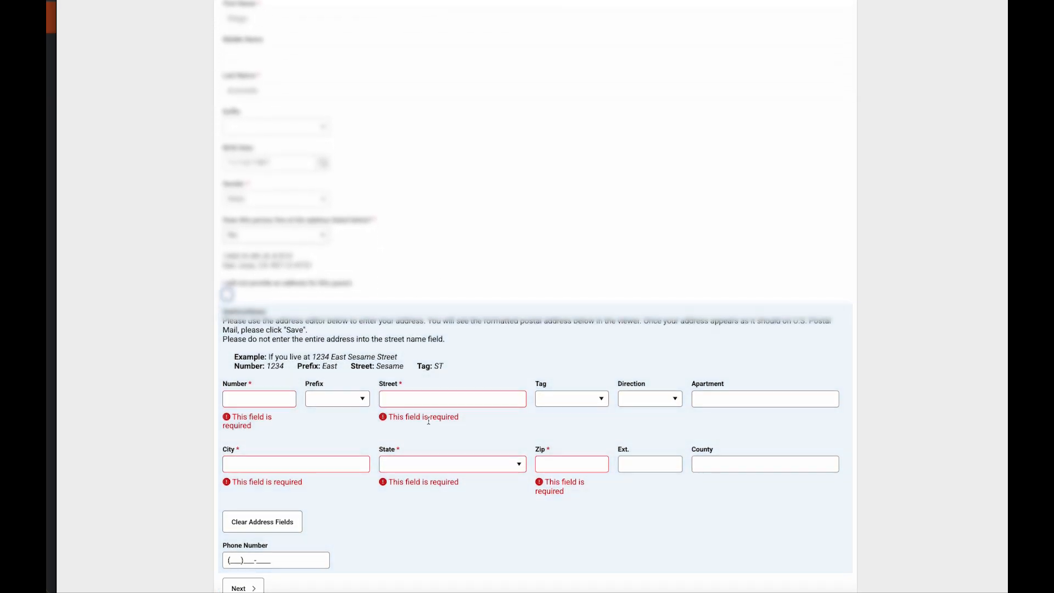
left_click(323, 237)
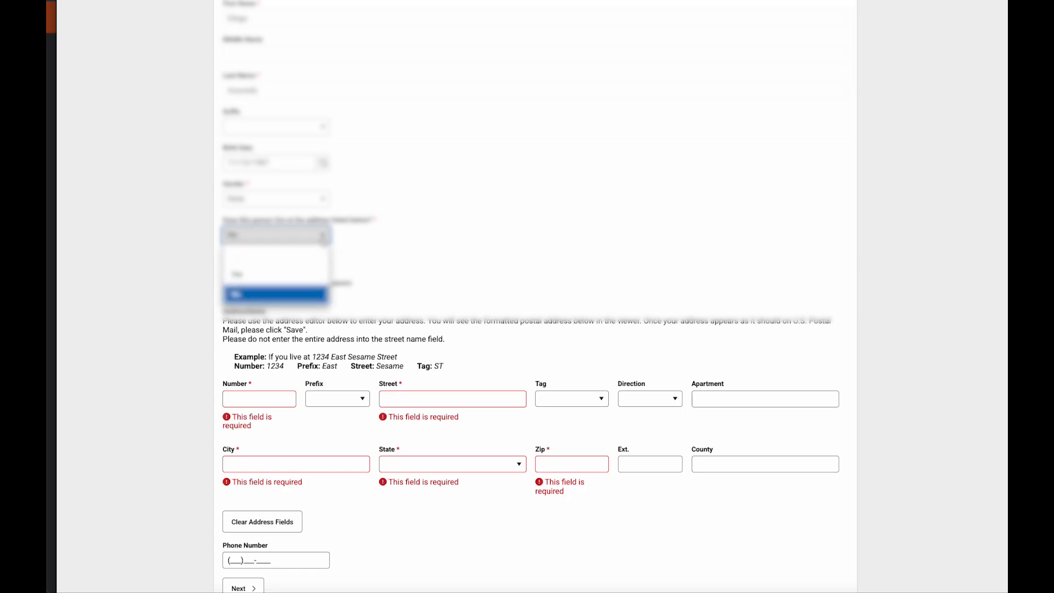
left_click(295, 287)
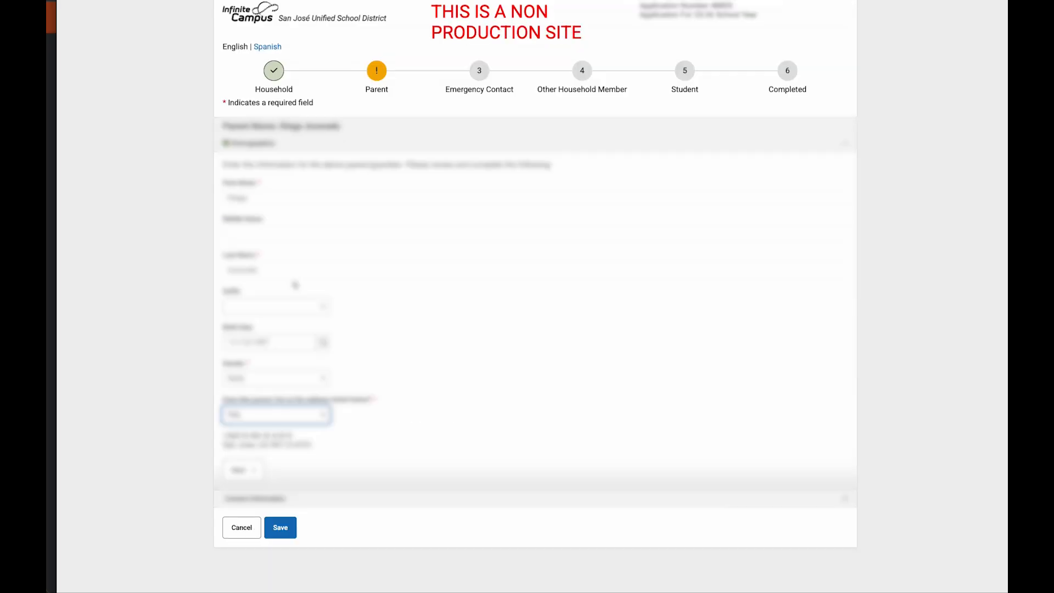
left_click(392, 416)
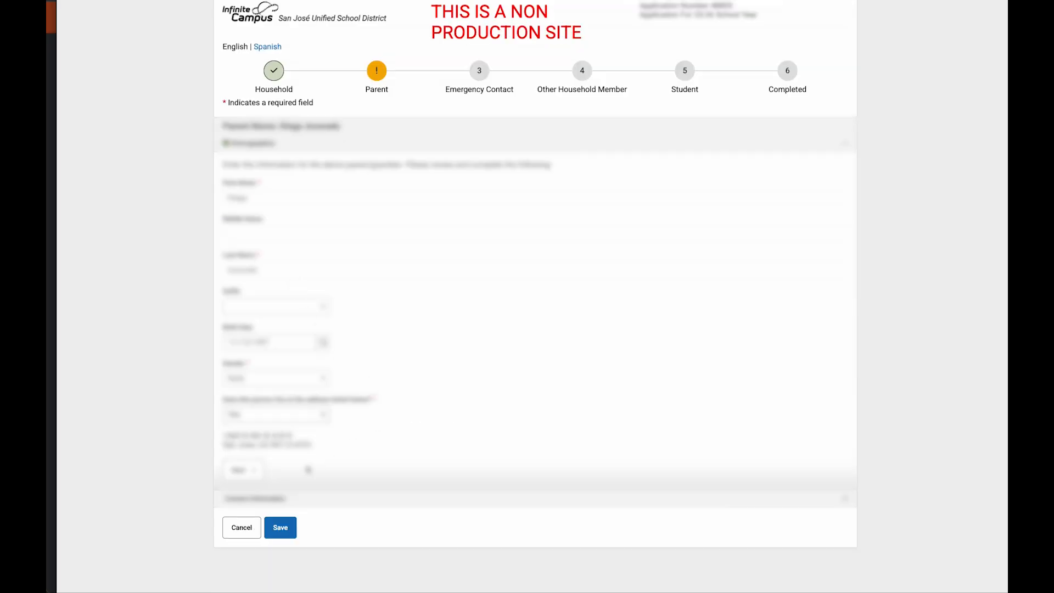
left_click(252, 469)
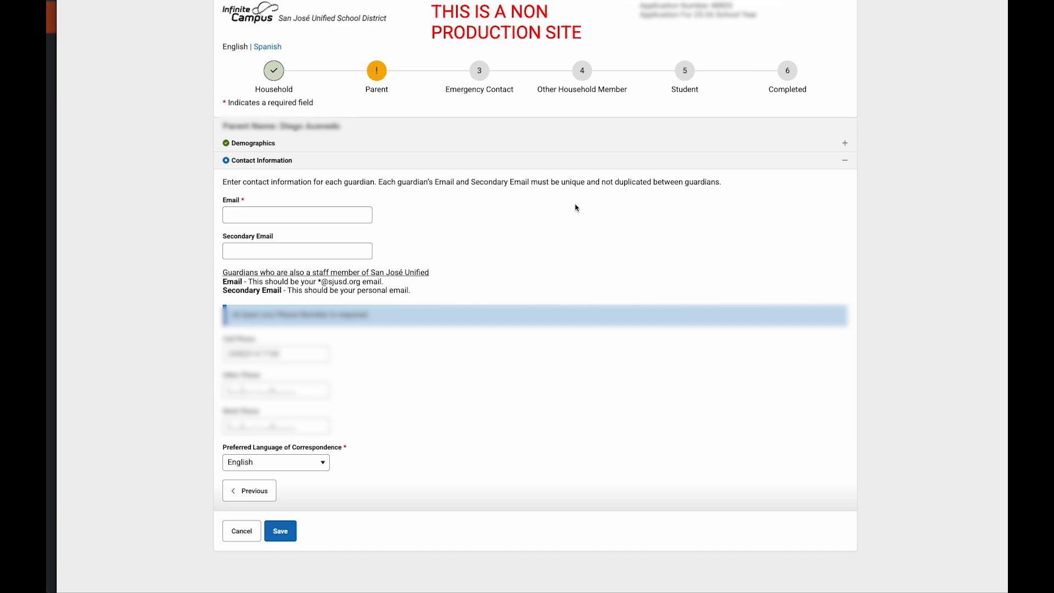
Step: Enter the first parent's email address in the Email field and save the record
left_click(249, 216)
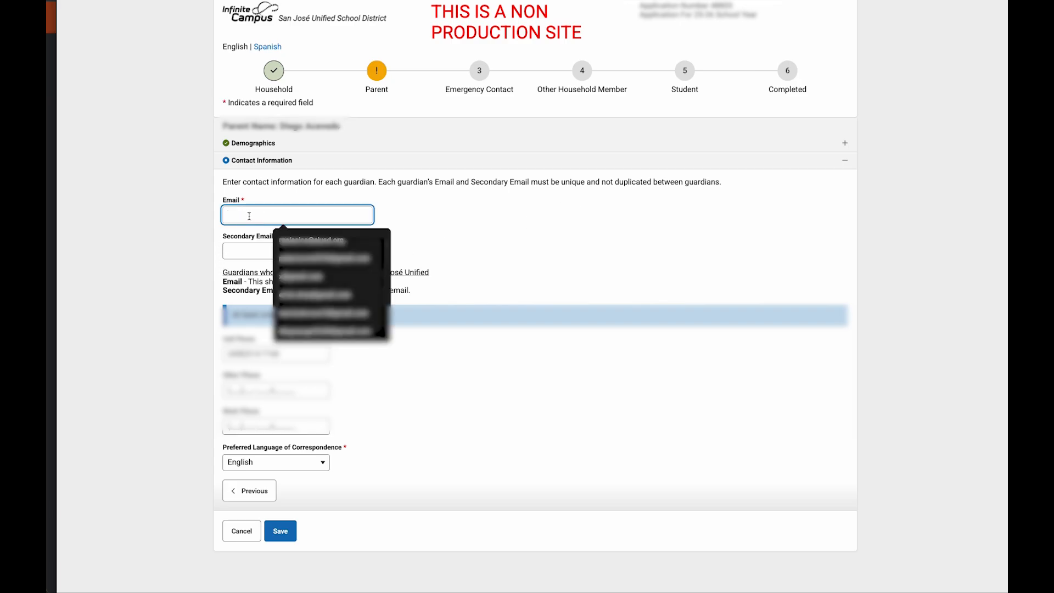
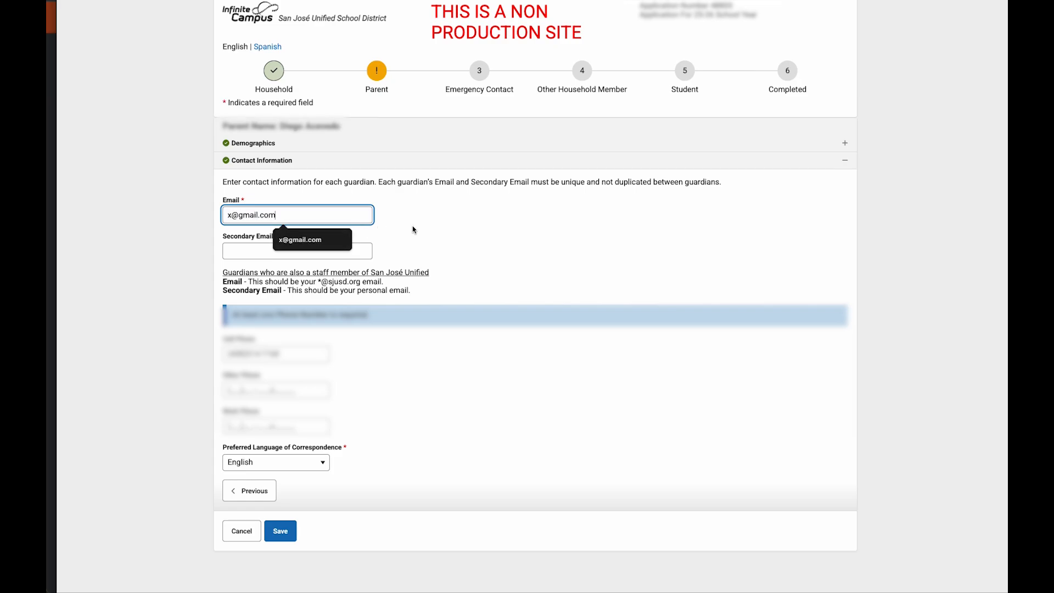
left_click(439, 236)
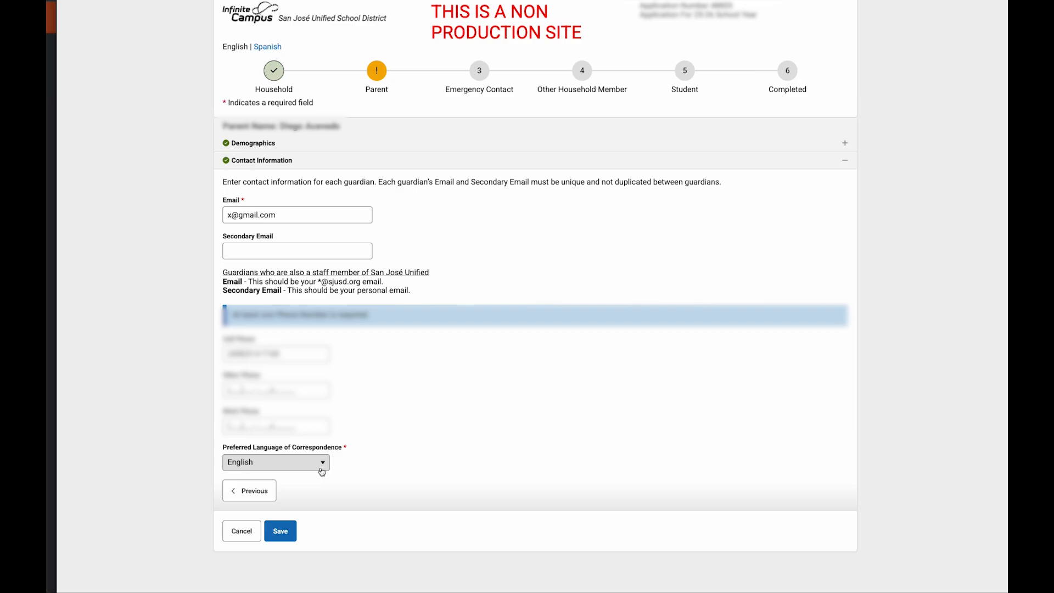
left_click(280, 532)
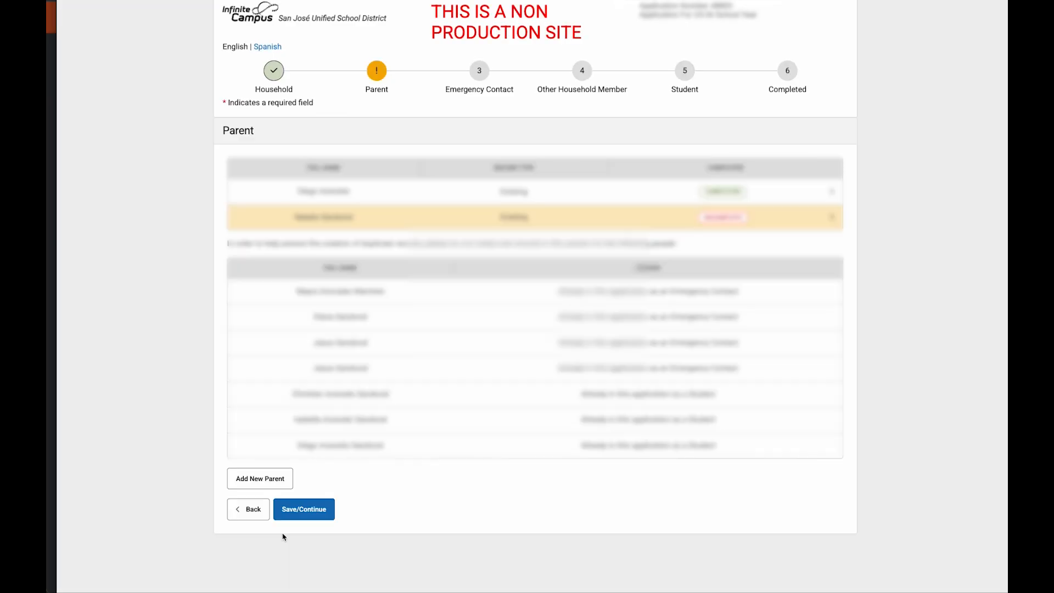
Step: Review the second parent's demographics and contact information without changes and save
left_click(669, 221)
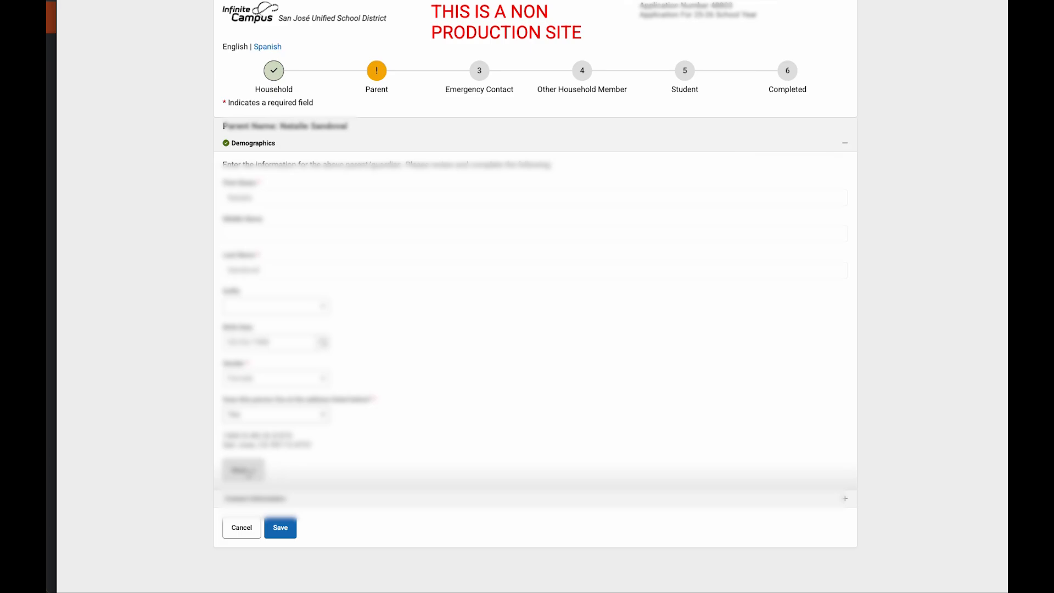
left_click(243, 470)
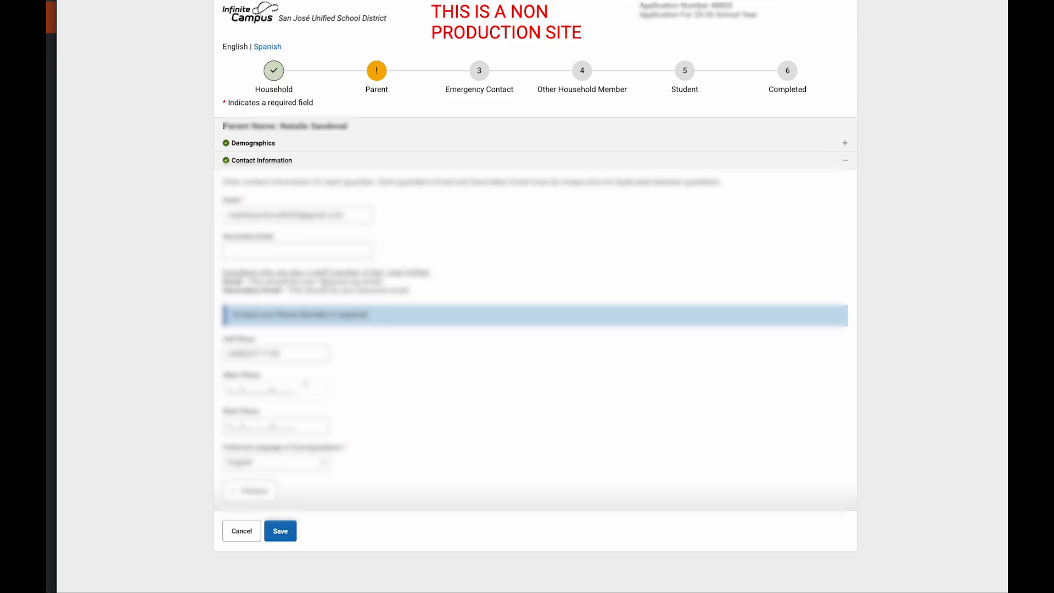
left_click(281, 531)
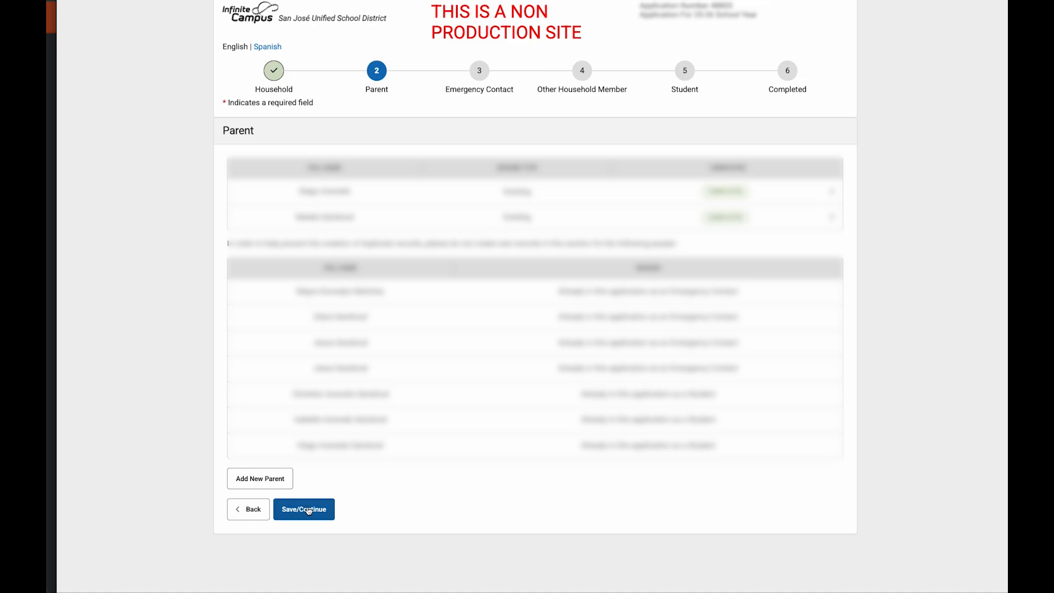
Step: Cancel the new-parent form and save the Parent step to reach Emergency Contact
left_click(264, 480)
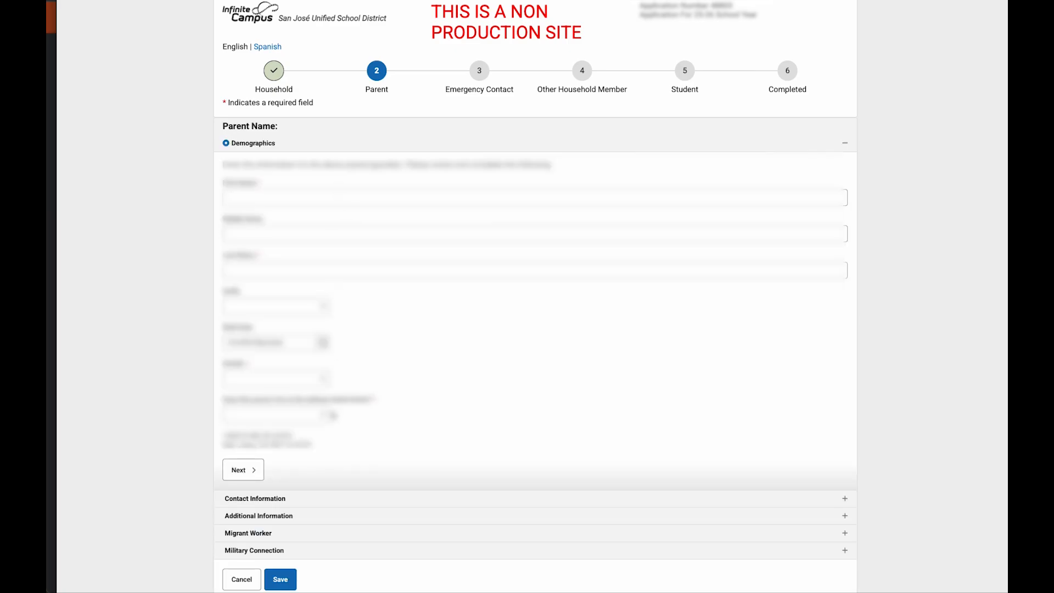
scroll(334, 416, "down", 1)
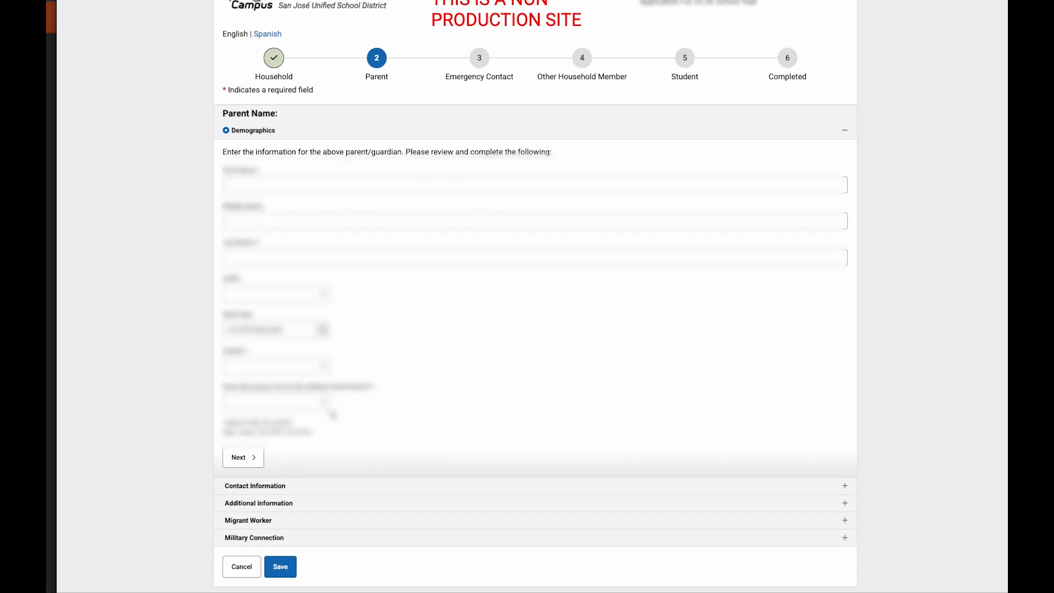
scroll(334, 415, "up", 1)
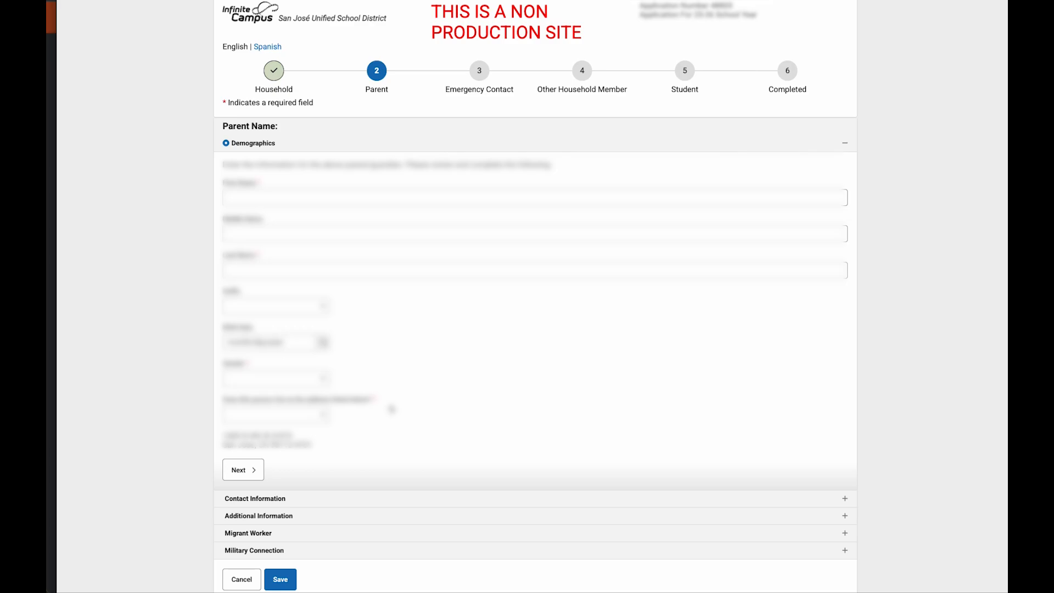
left_click(244, 580)
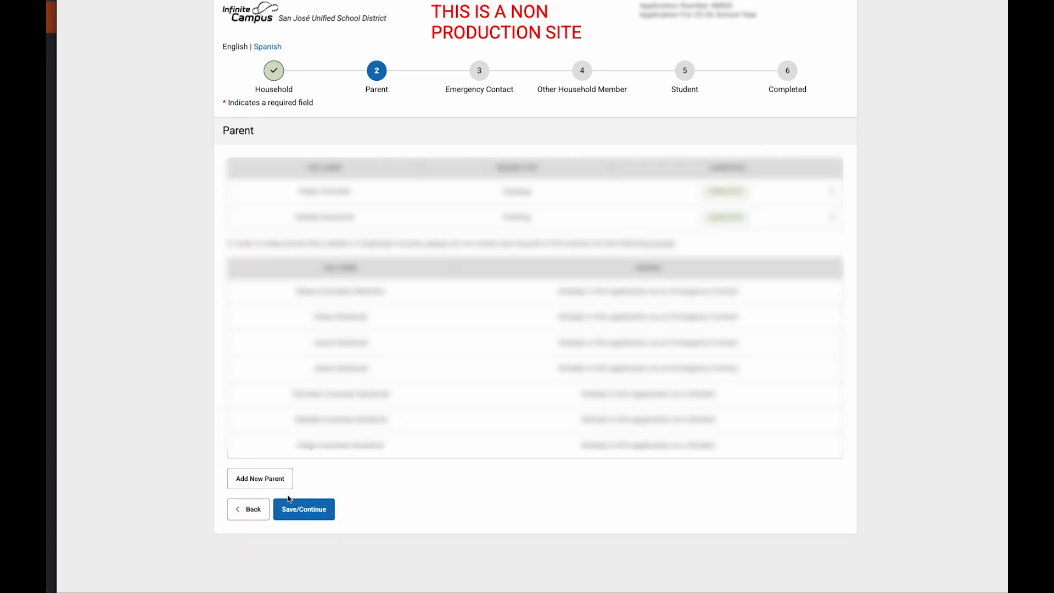
left_click(311, 512)
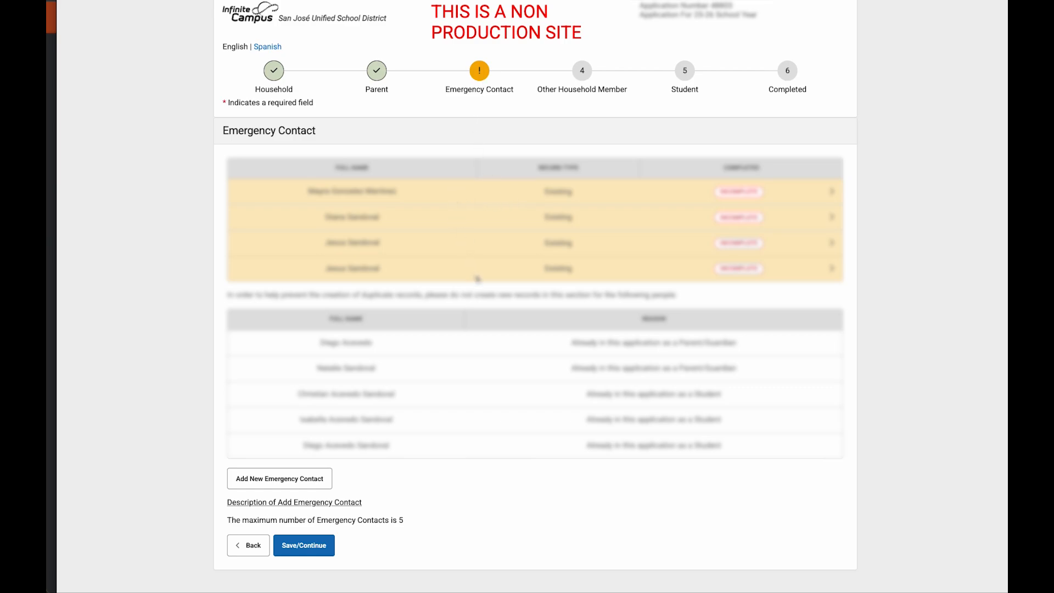
Step: Open the first emergency contact, continue to its phone and email details, and save it
left_click(774, 194)
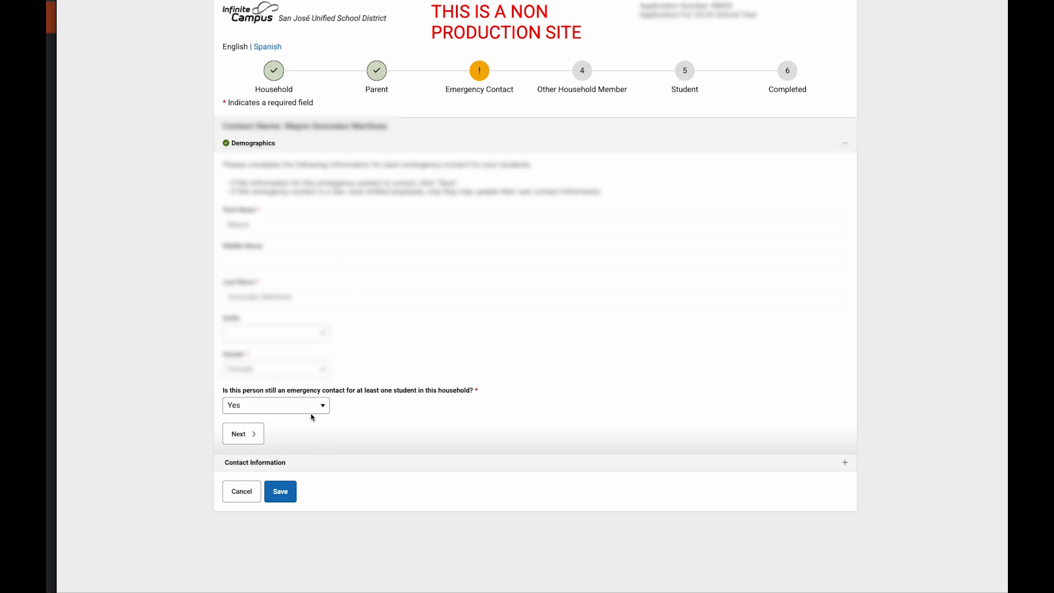
left_click(243, 435)
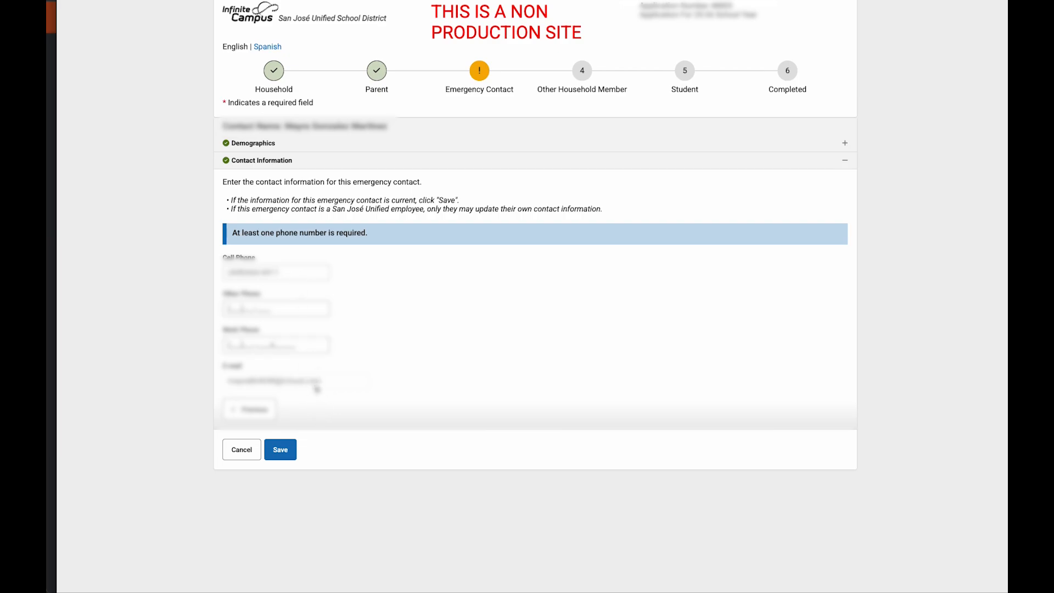
left_click(281, 450)
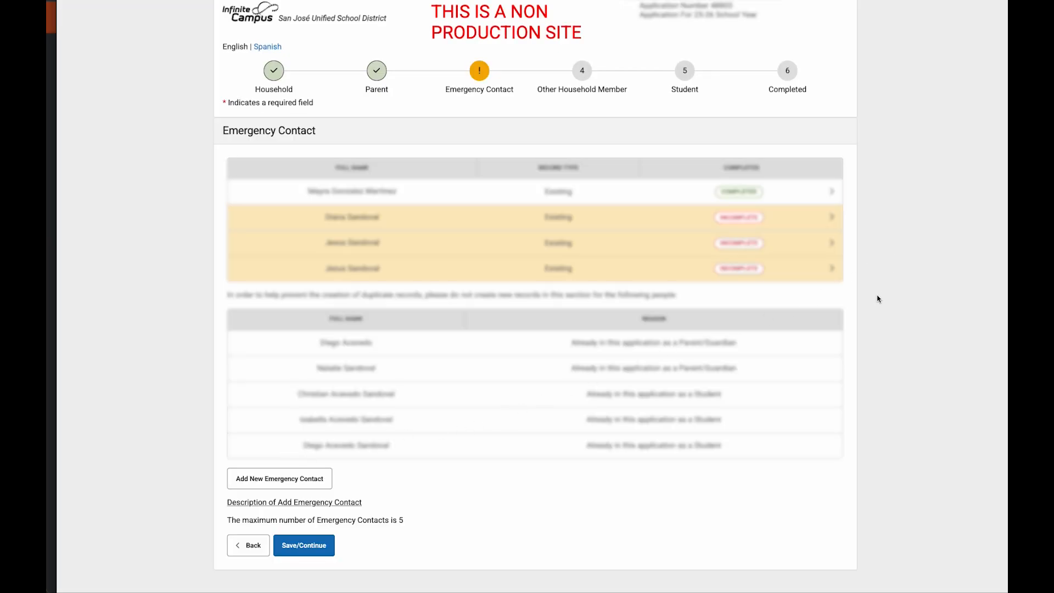
Step: In the second contact's record, answer Yes to 'still an emergency contact' and confirm reactivation
left_click(817, 222)
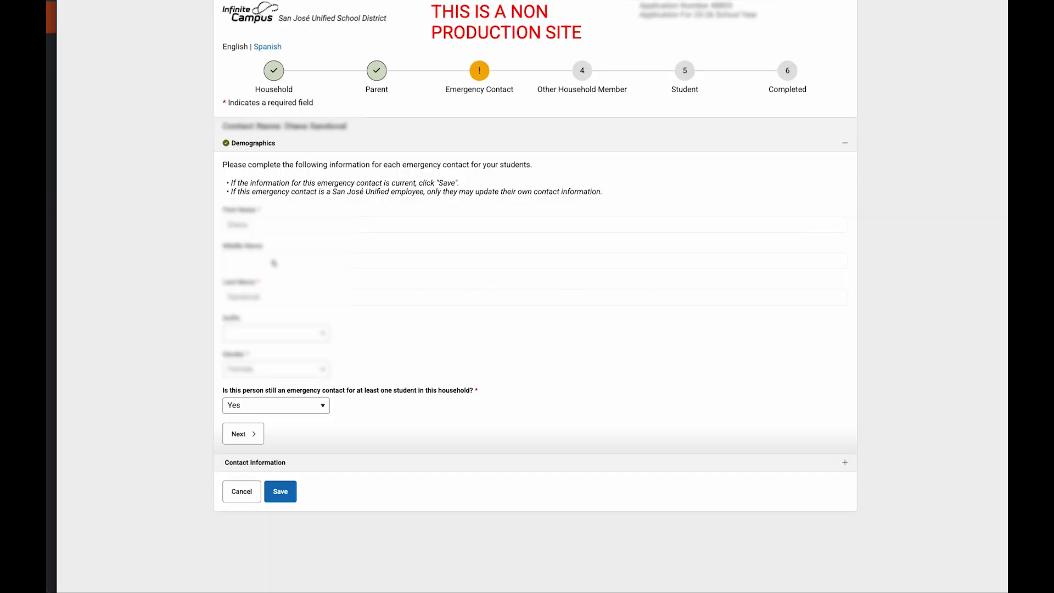
left_click(325, 409)
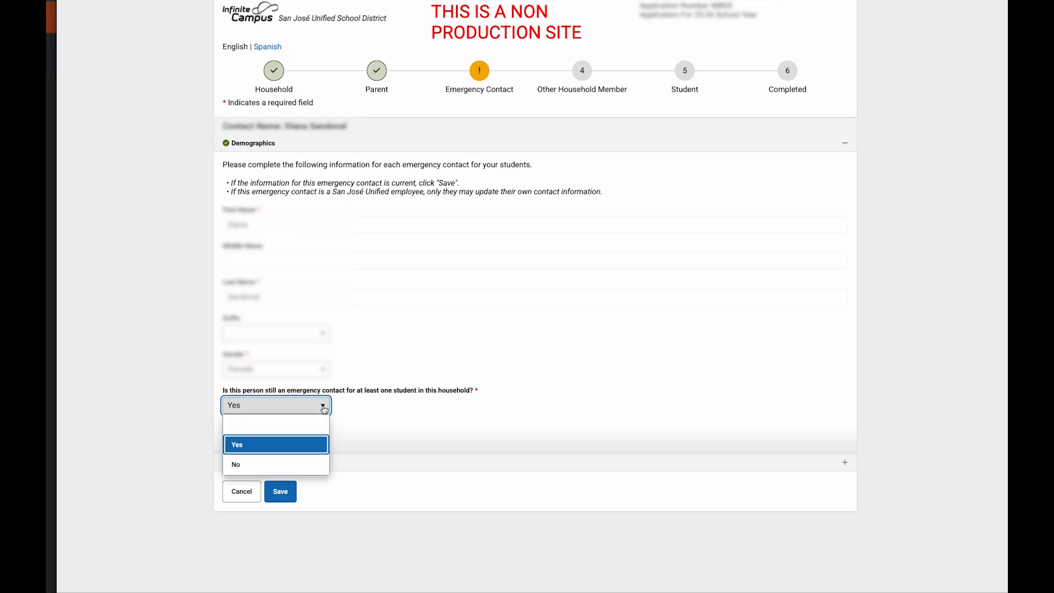
left_click(321, 466)
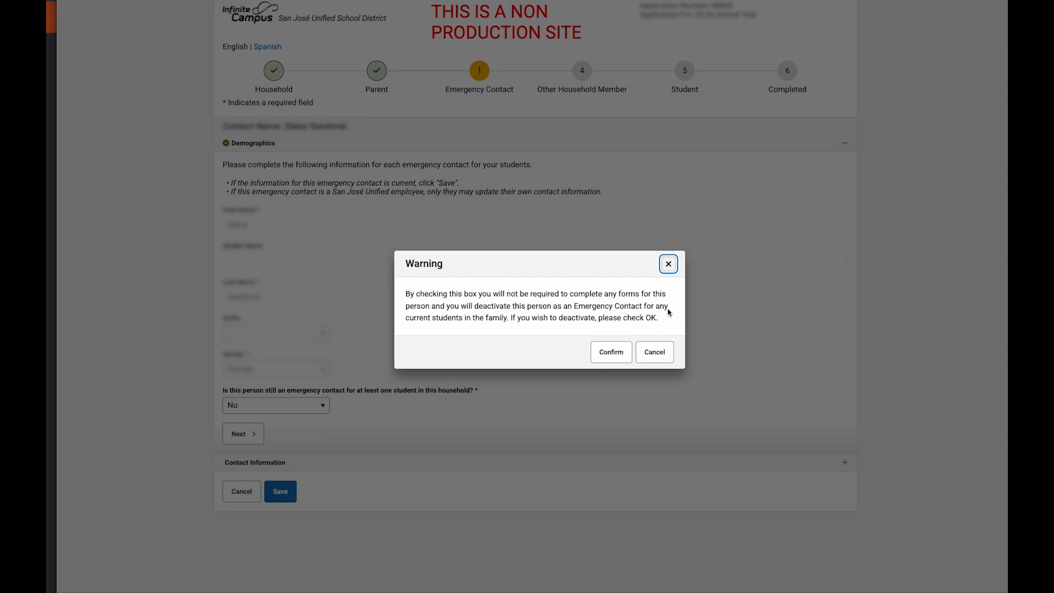
left_click(670, 264)
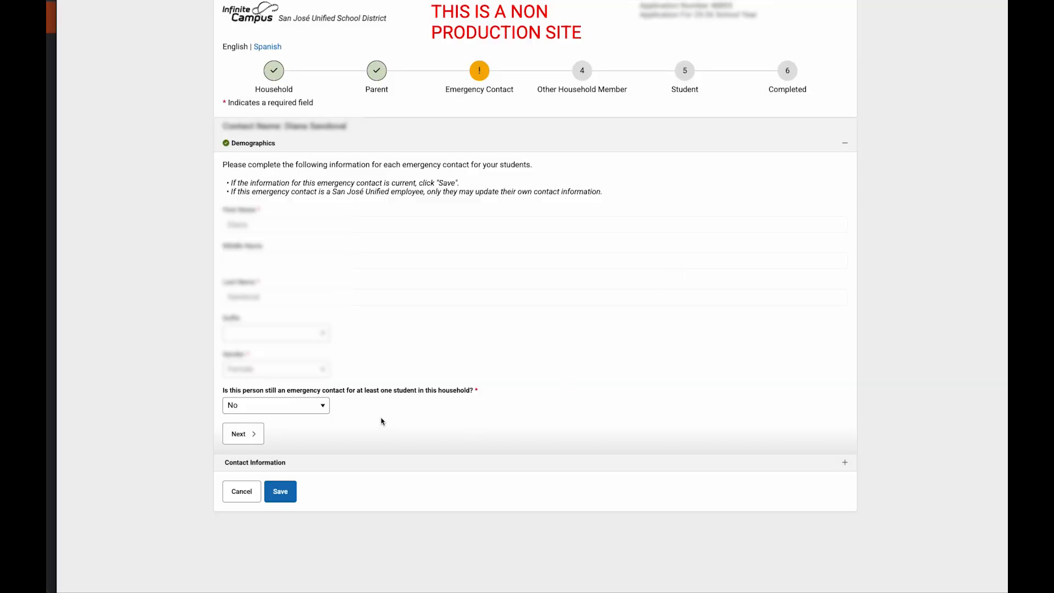
left_click(323, 407)
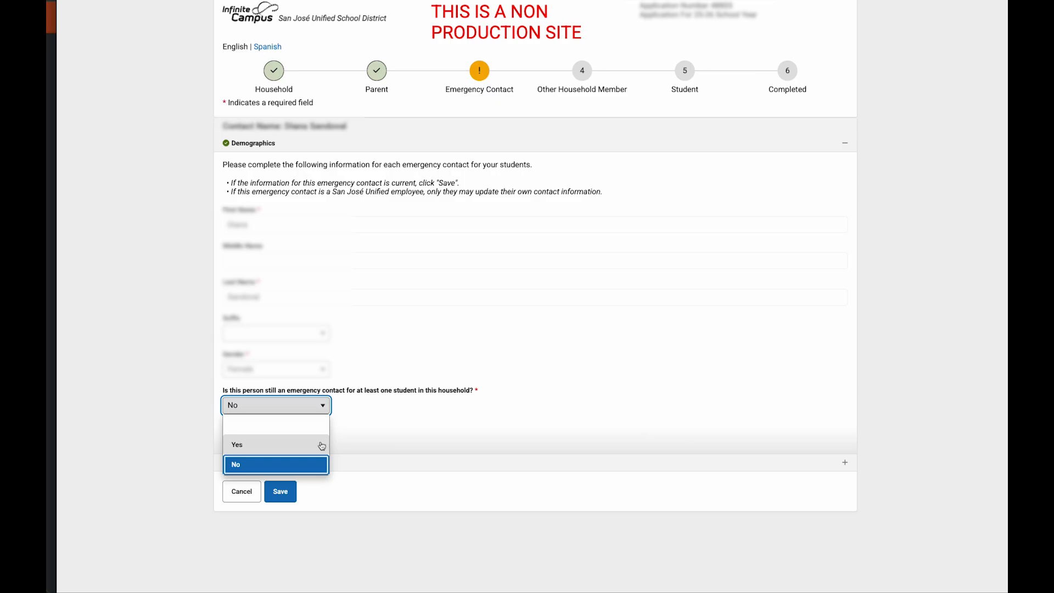
left_click(322, 445)
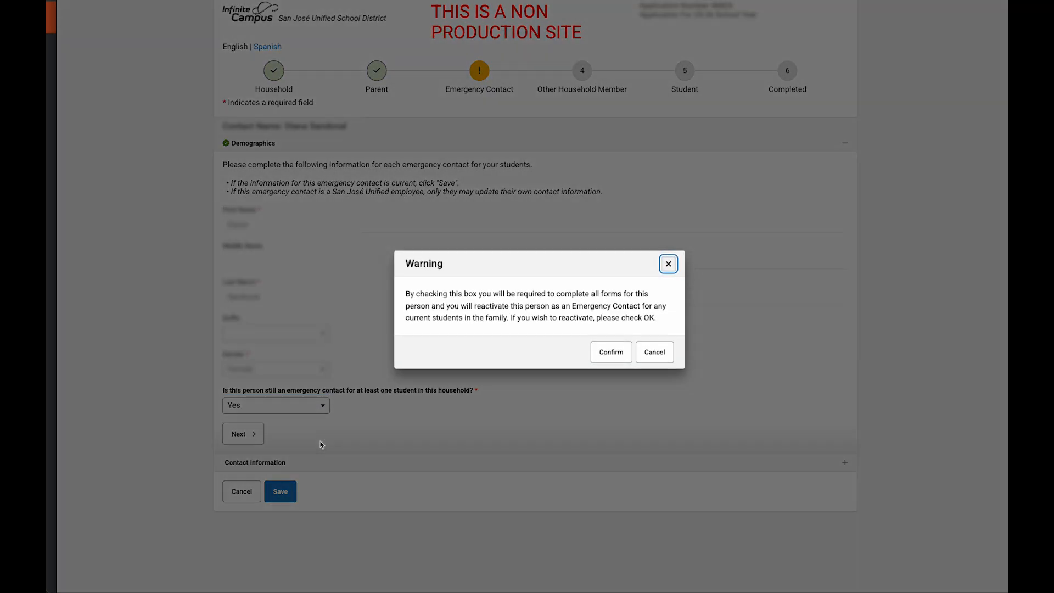
left_click(619, 353)
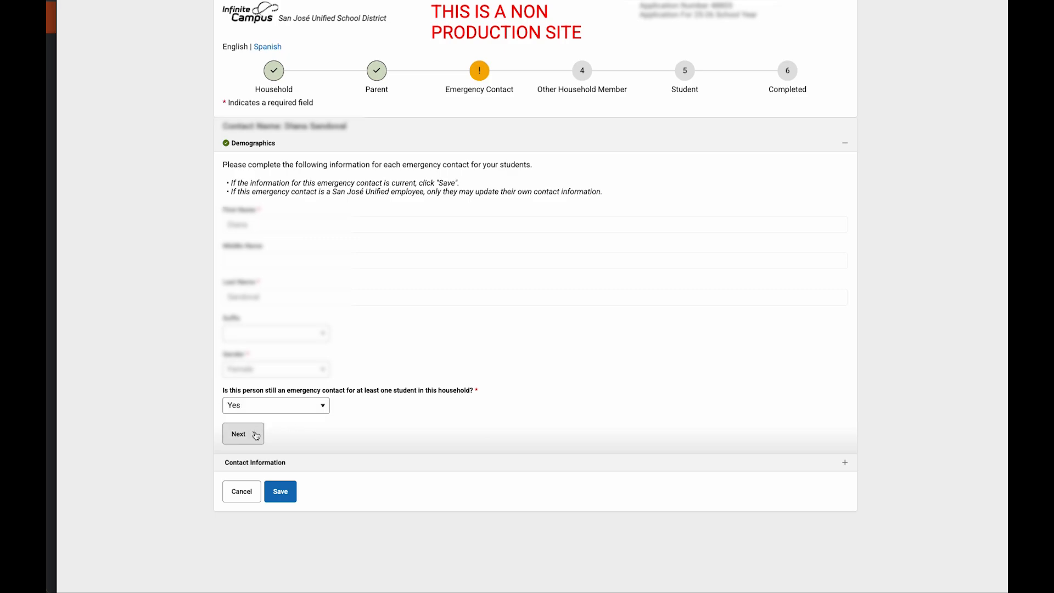
Step: Review the second contact's phone and email fields, then save the contact
left_click(257, 433)
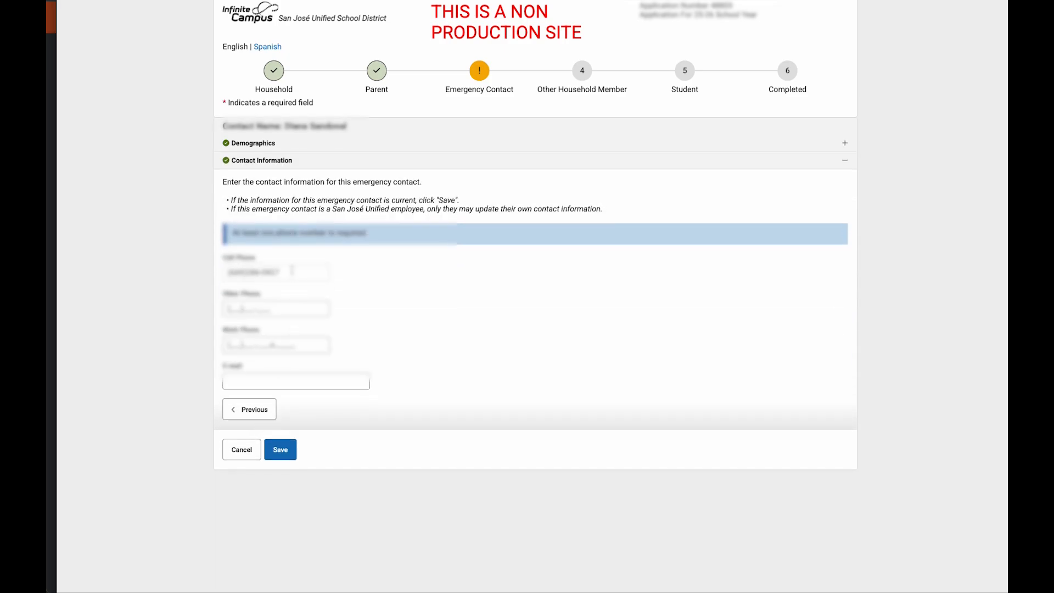
left_click(299, 383)
left_click(283, 450)
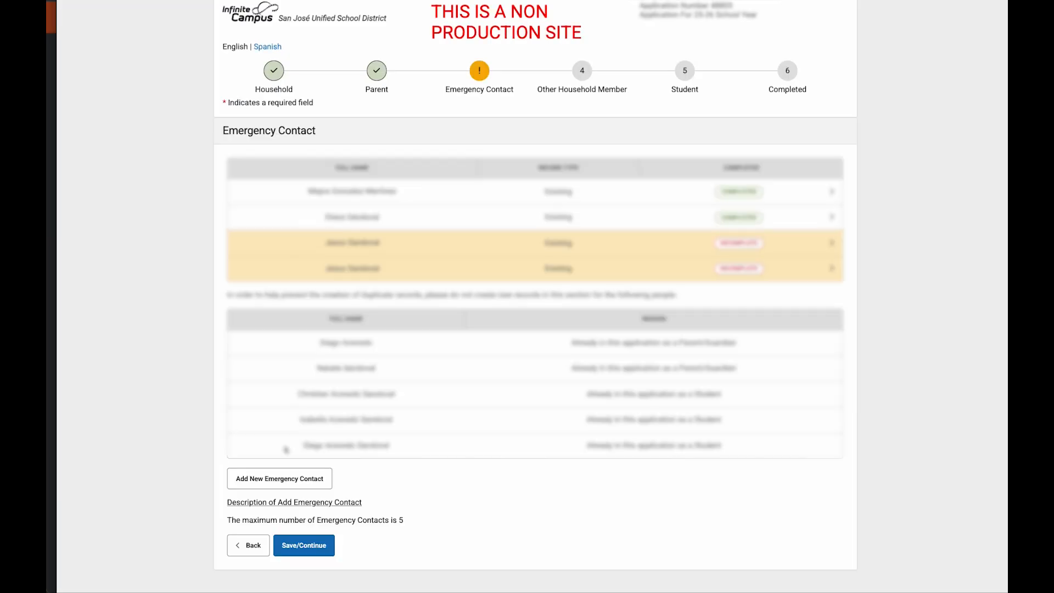
Step: Save the third emergency contact after moving past its demographics to phone details
left_click(693, 243)
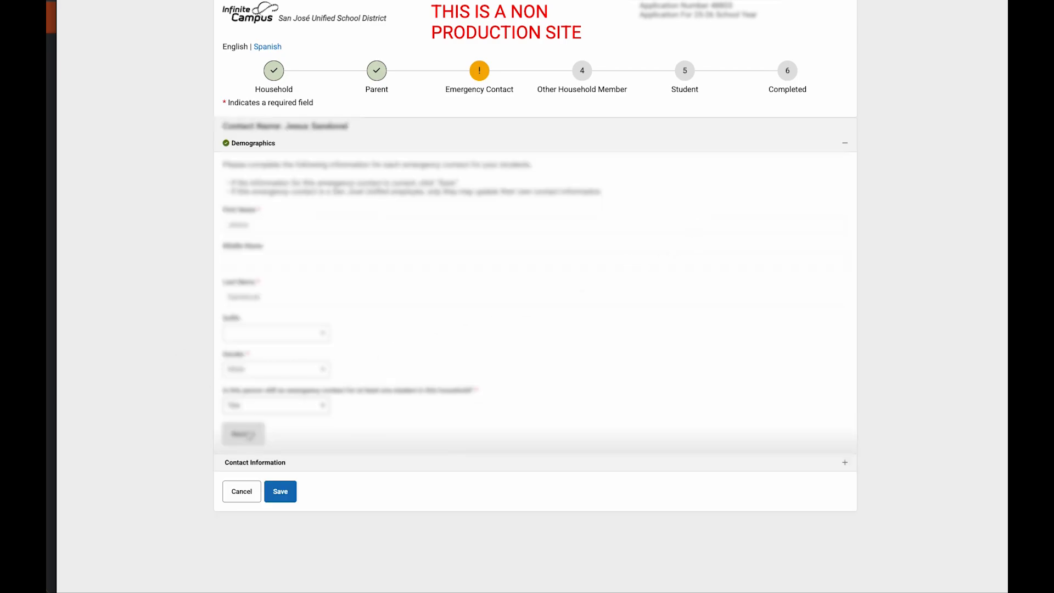
left_click(250, 435)
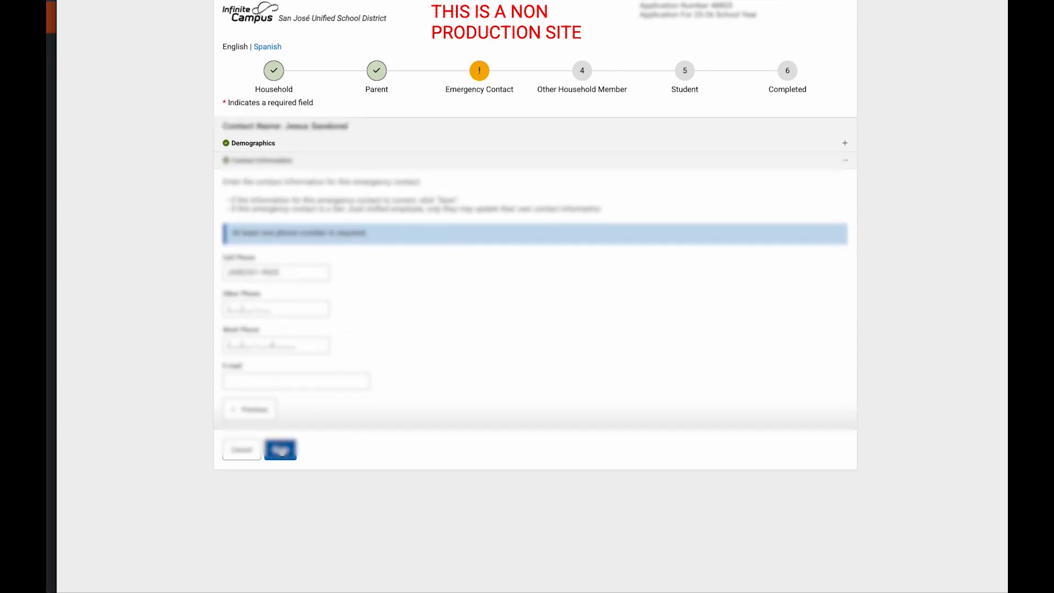
left_click(281, 451)
Step: Save the fourth emergency contact the same way, through its phone details
left_click(696, 276)
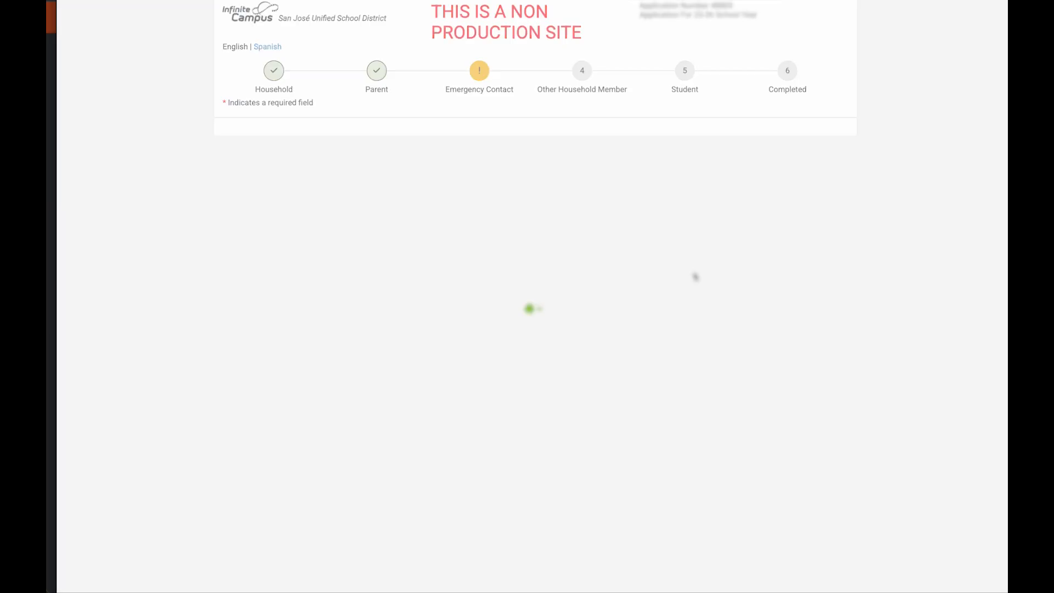
left_click(248, 432)
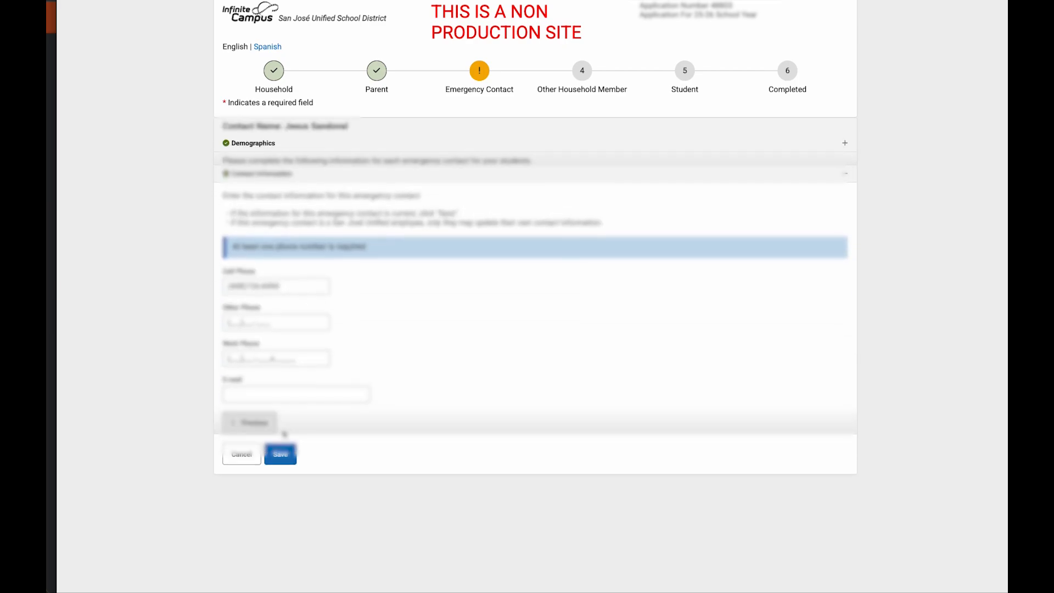
left_click(281, 453)
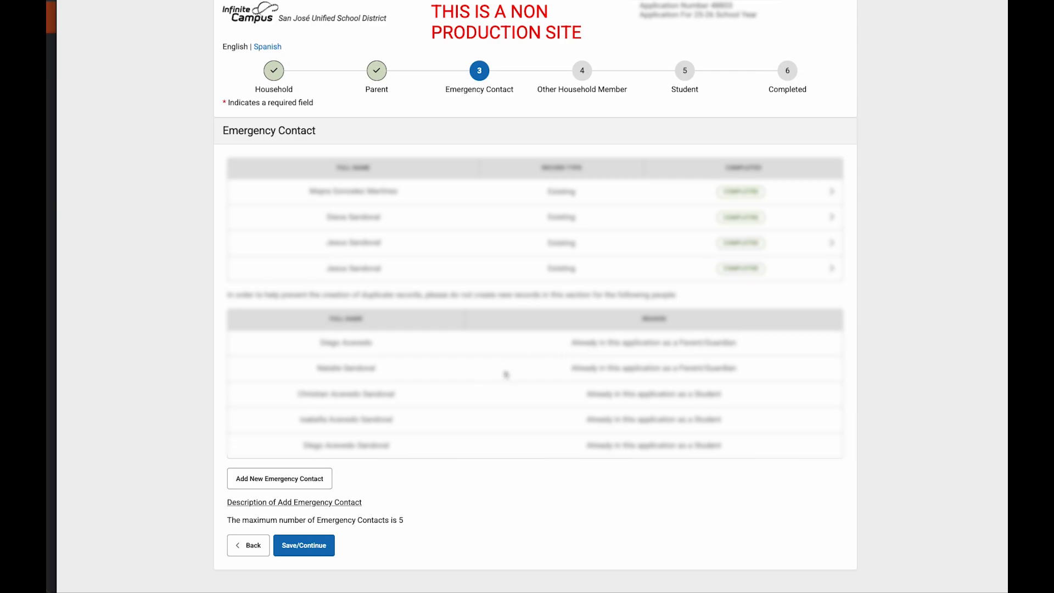
left_click(317, 480)
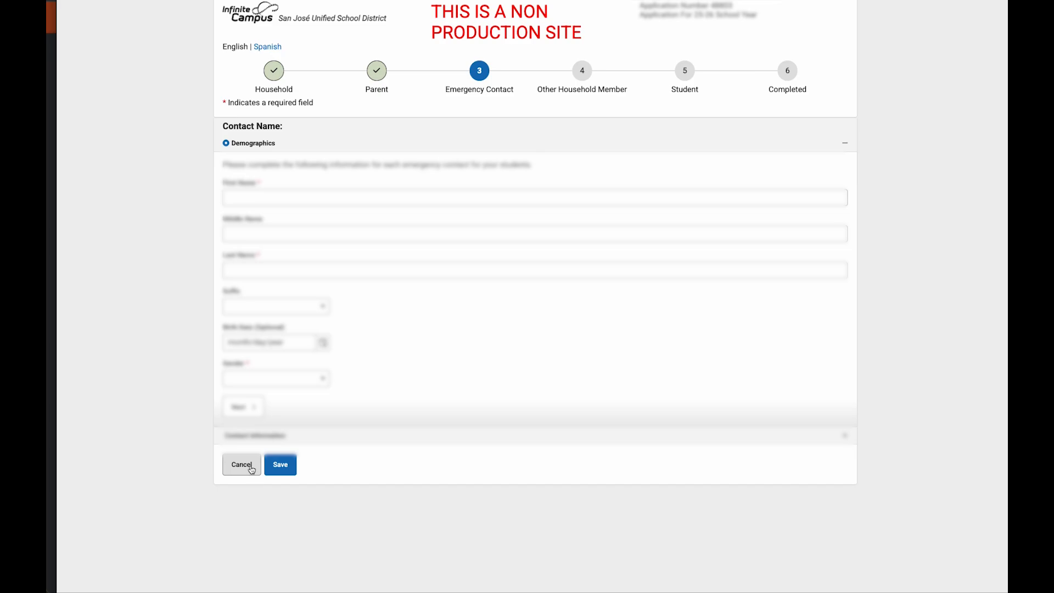
left_click(234, 467)
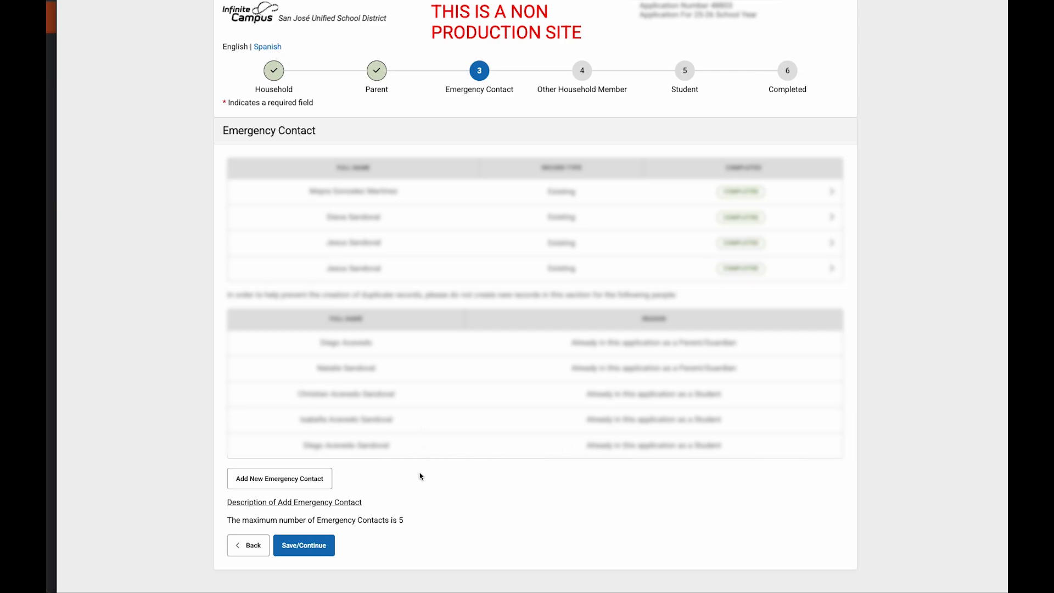
Step: Save and continue from the Emergency Contact list to the Other Household Member step
left_click(306, 549)
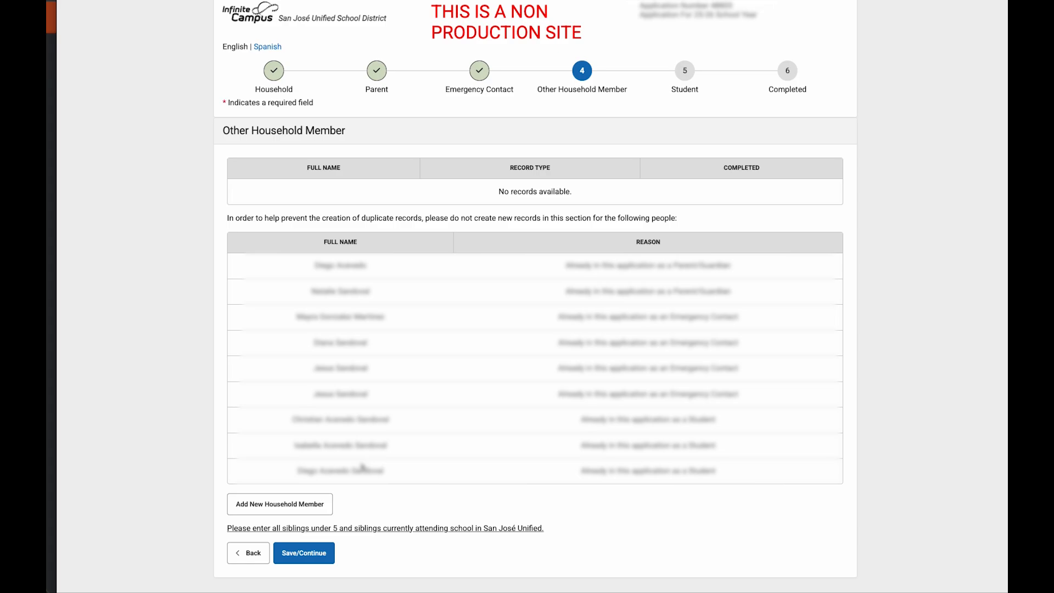
left_click(384, 506)
Step: Cancel a new household member form and continue to the Student step
left_click(317, 510)
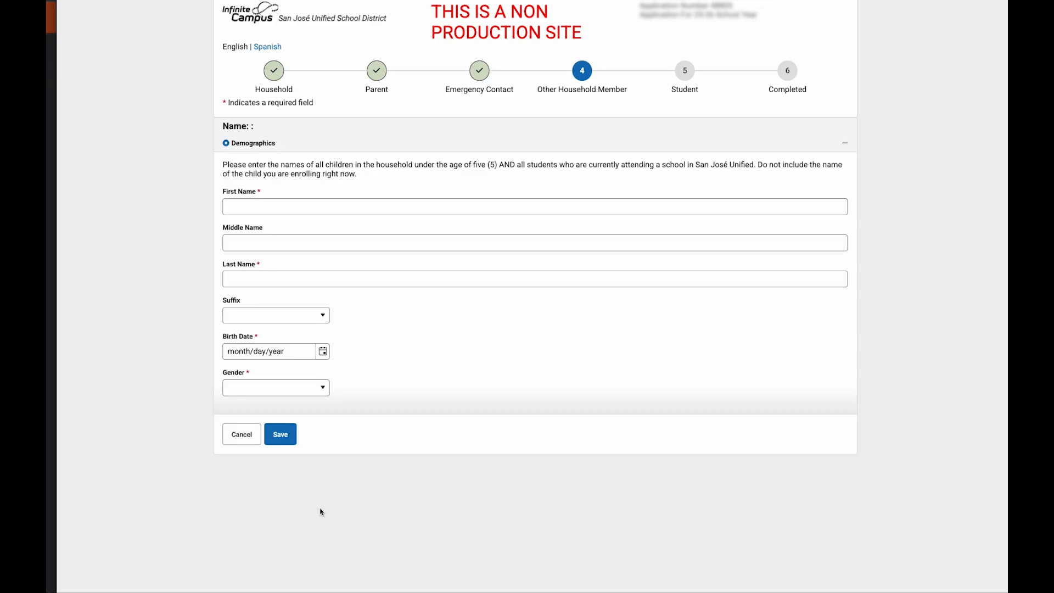
left_click(236, 435)
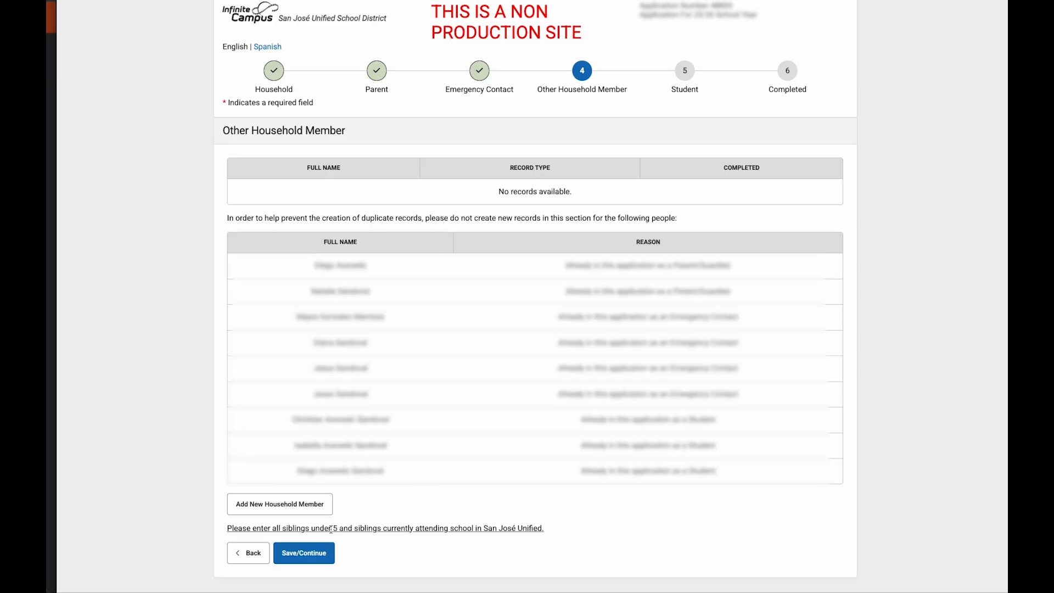
left_click(316, 556)
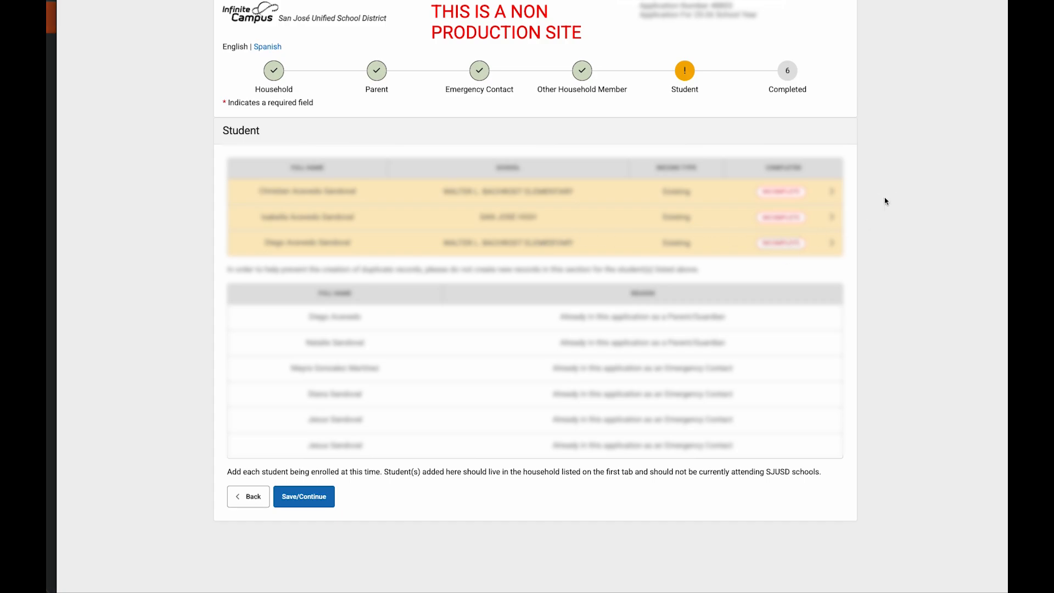
Step: Open the first student's record and advance past Student Demographic to the Housing Questionnaire
left_click(595, 193)
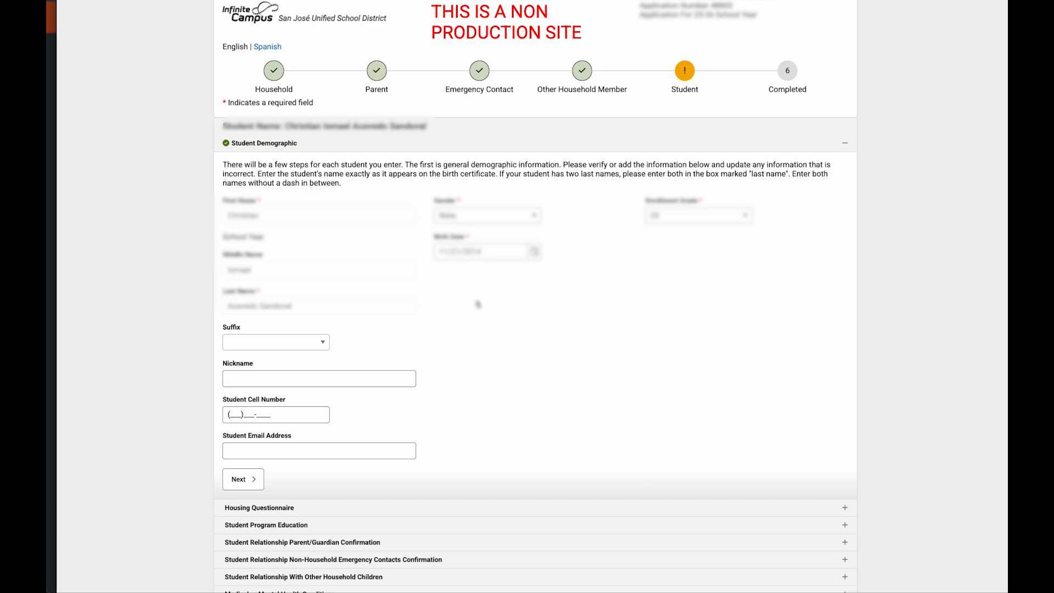
scroll(439, 305, "down", 1)
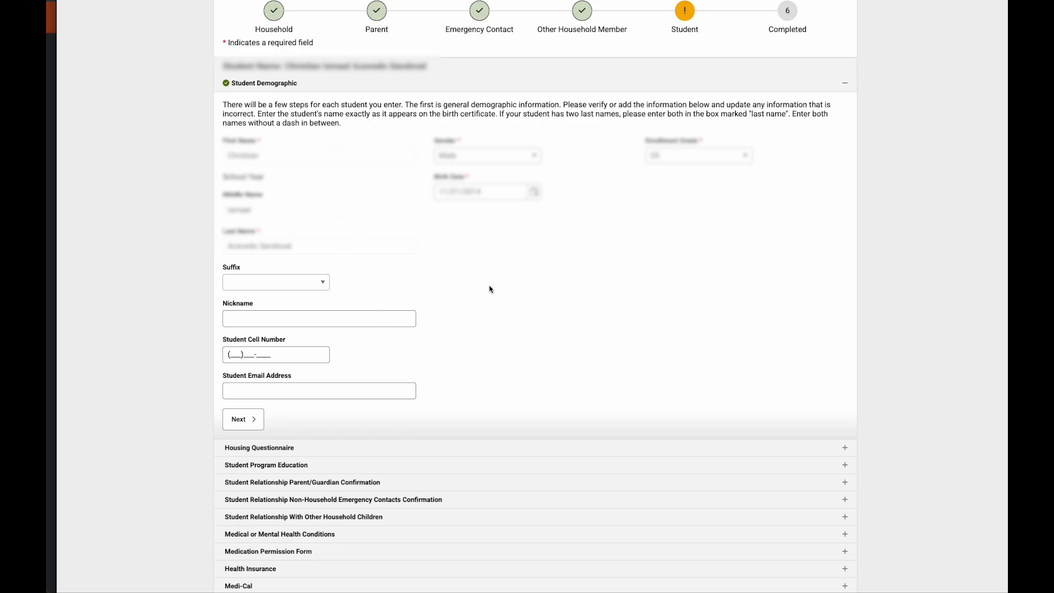
left_click(255, 418)
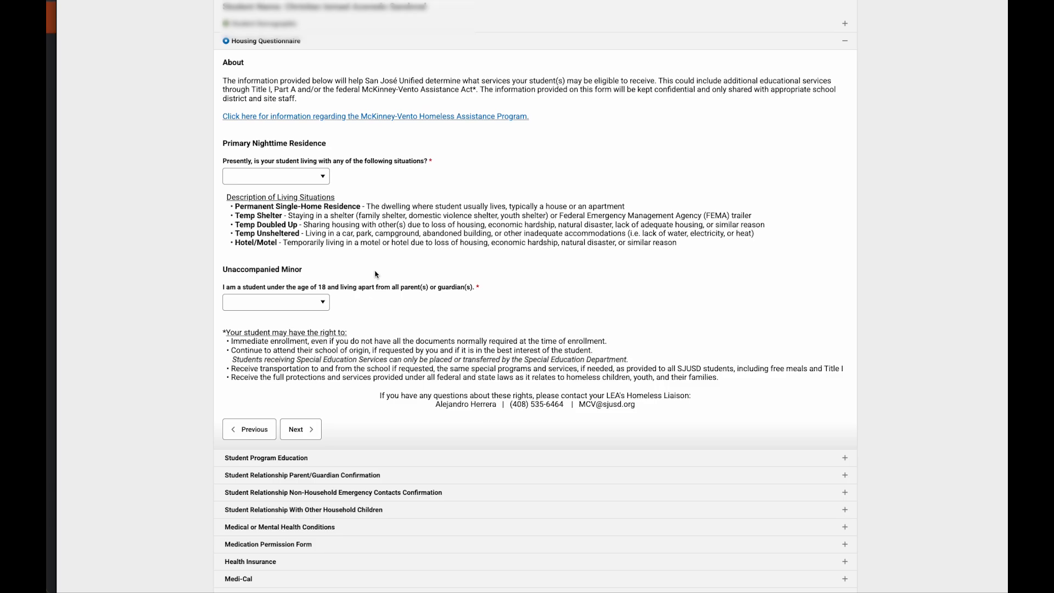
Step: Set living situation to Permanent Single-Home Residence and Unaccompanied Minor to No
left_click(324, 182)
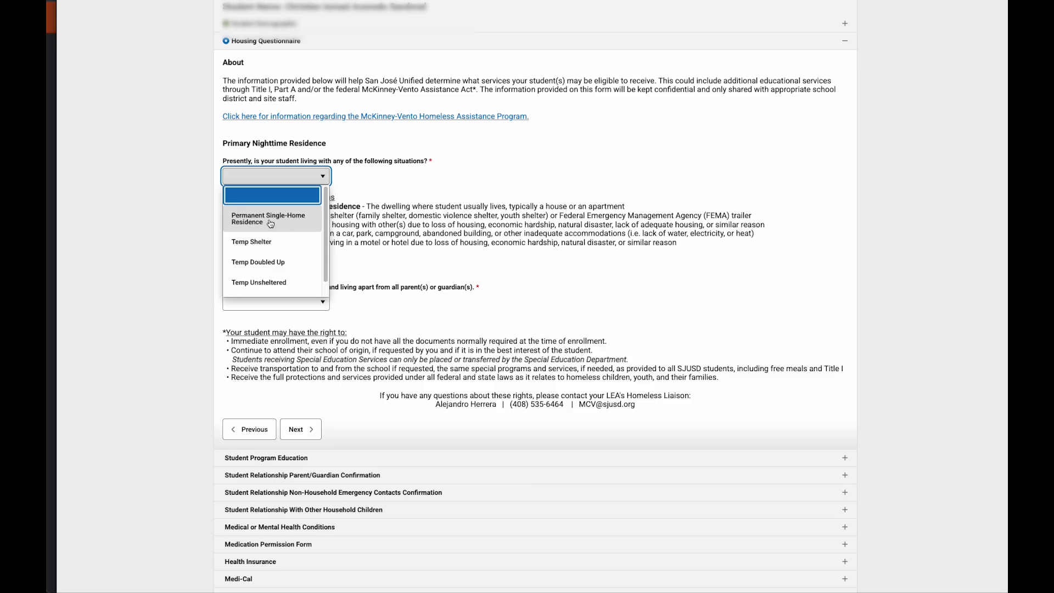
scroll(283, 234, "down", 1)
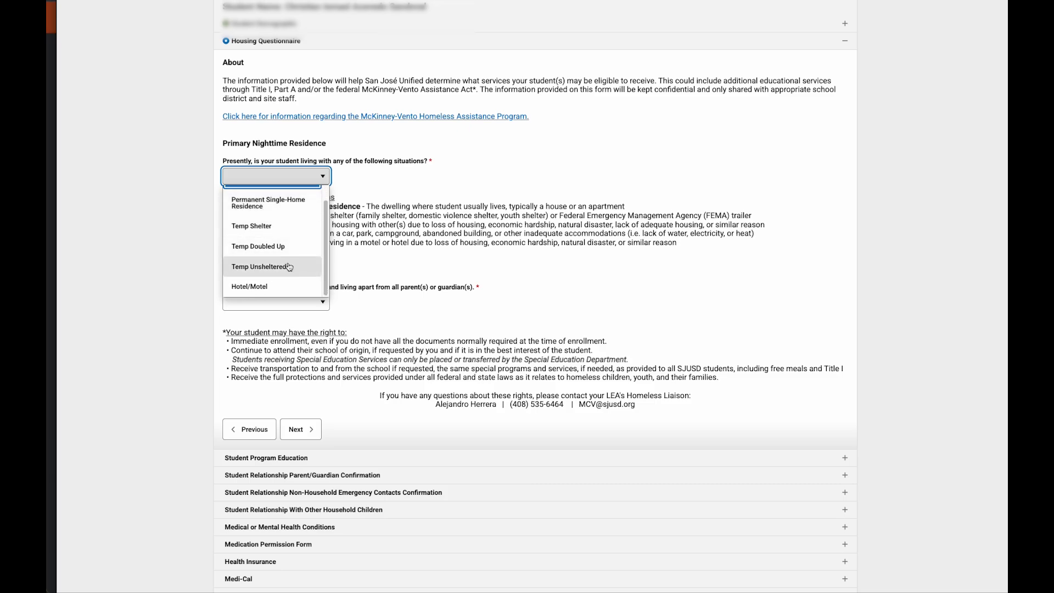
left_click(268, 203)
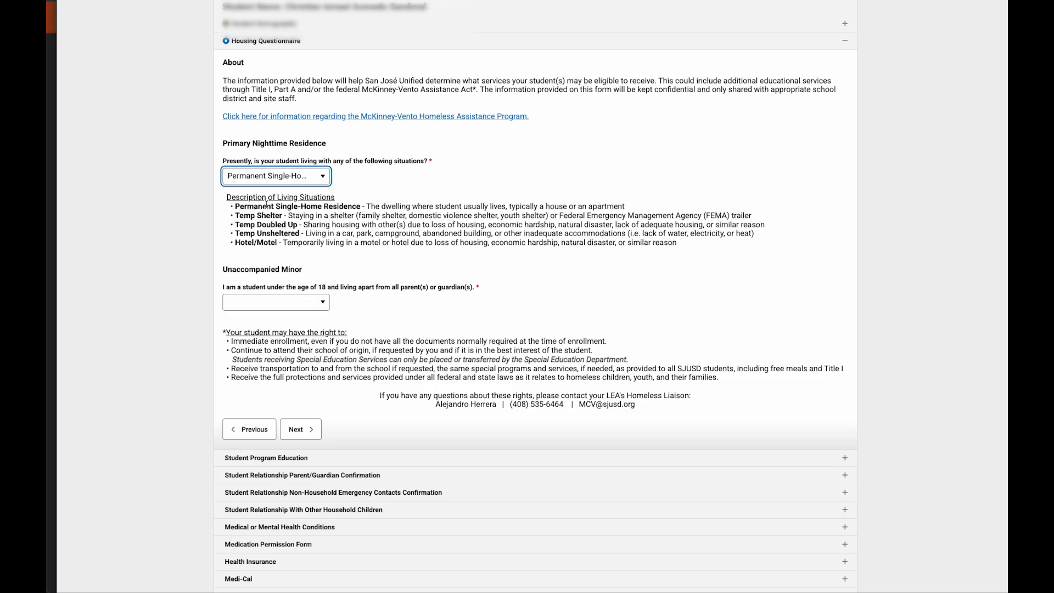
left_click(324, 304)
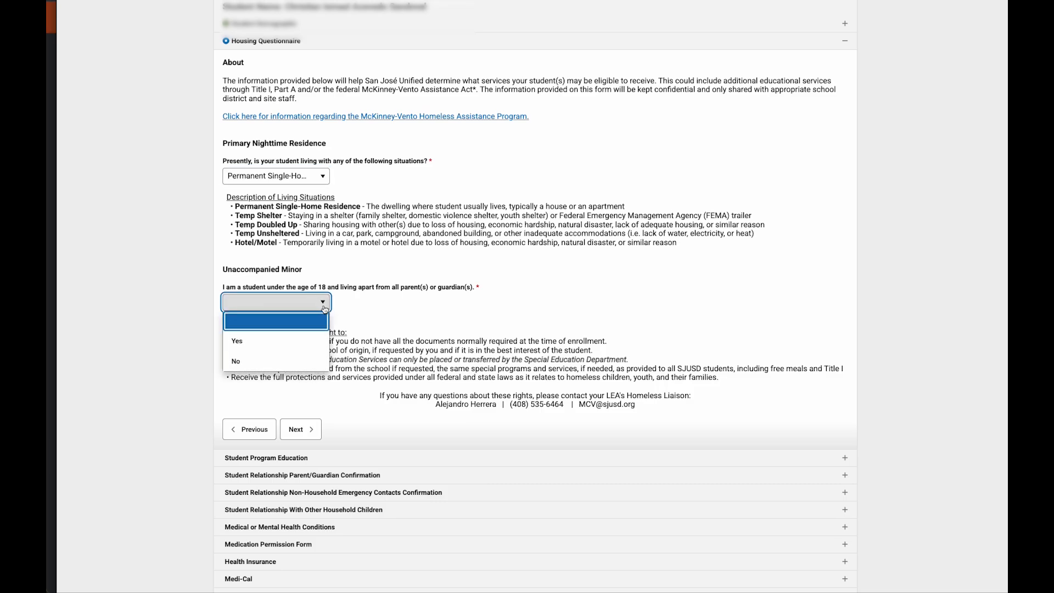
left_click(300, 367)
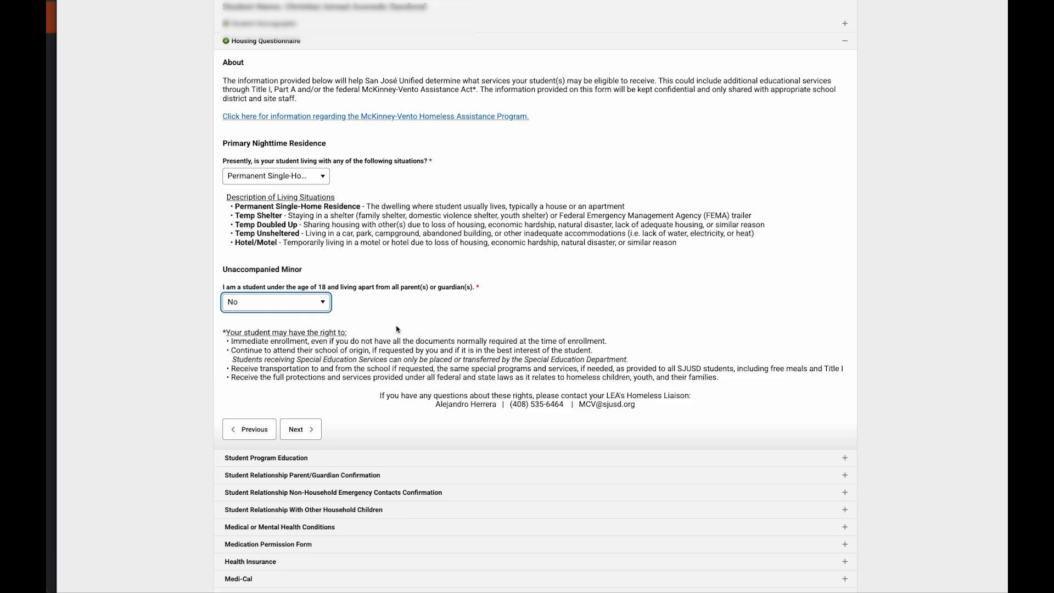
scroll(398, 329, "down", 2)
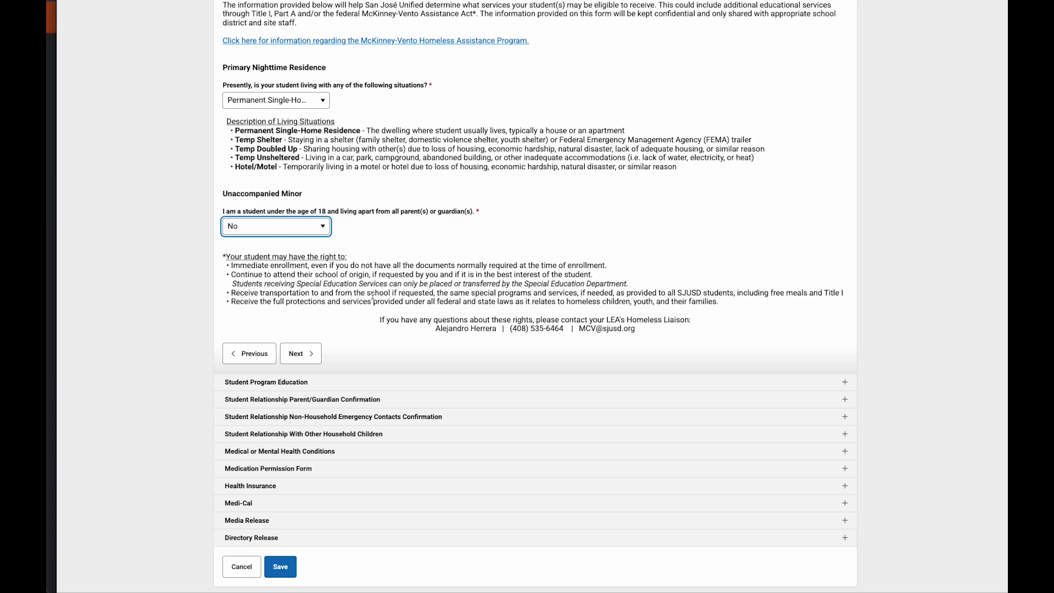
Step: In Student Program Education, choose No for both the Magnet School and TWBI questions
left_click(306, 353)
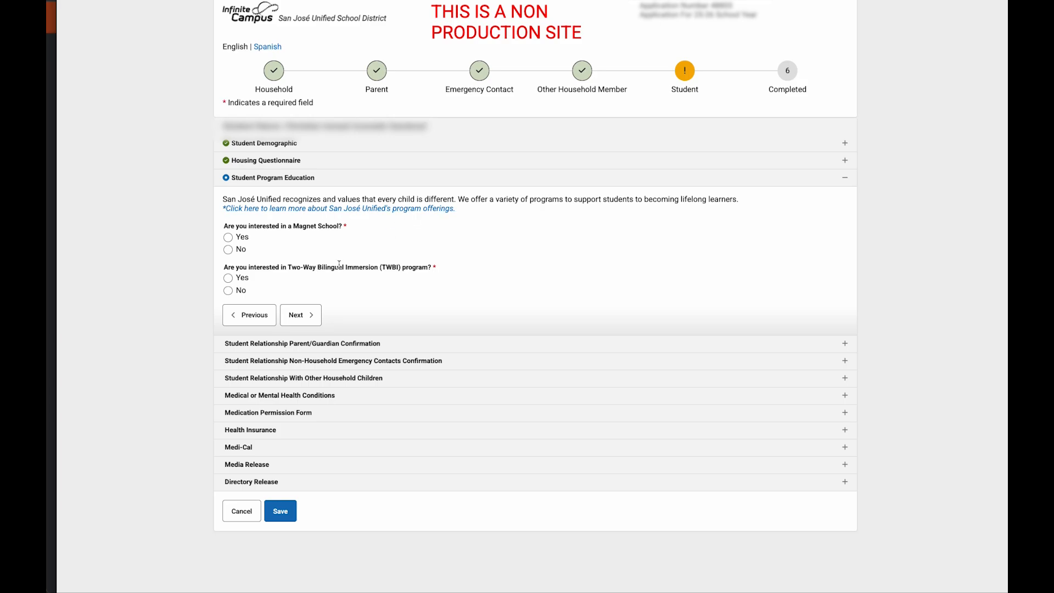
left_click(229, 238)
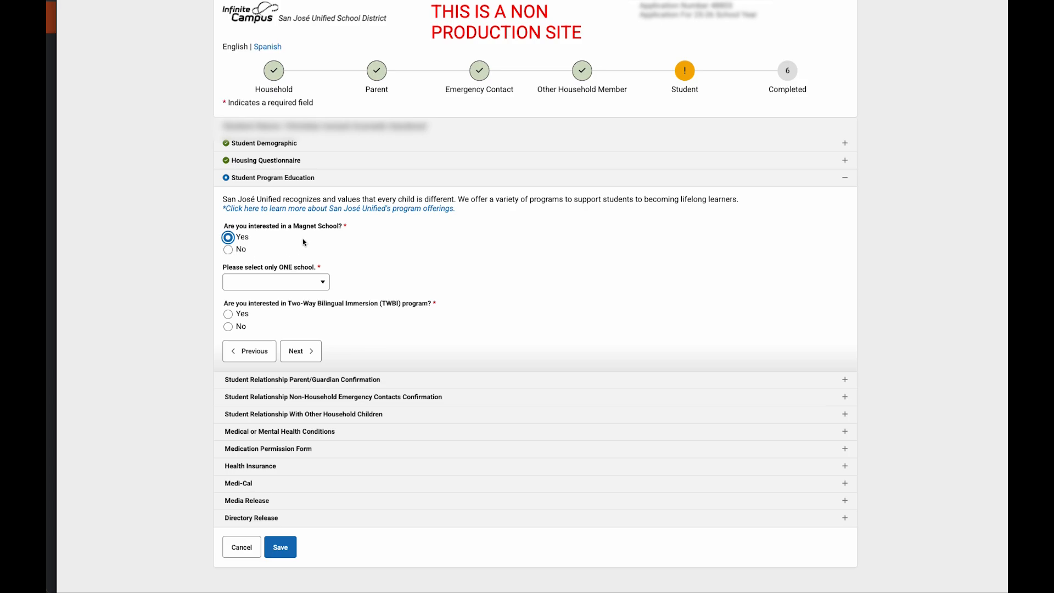
left_click(228, 251)
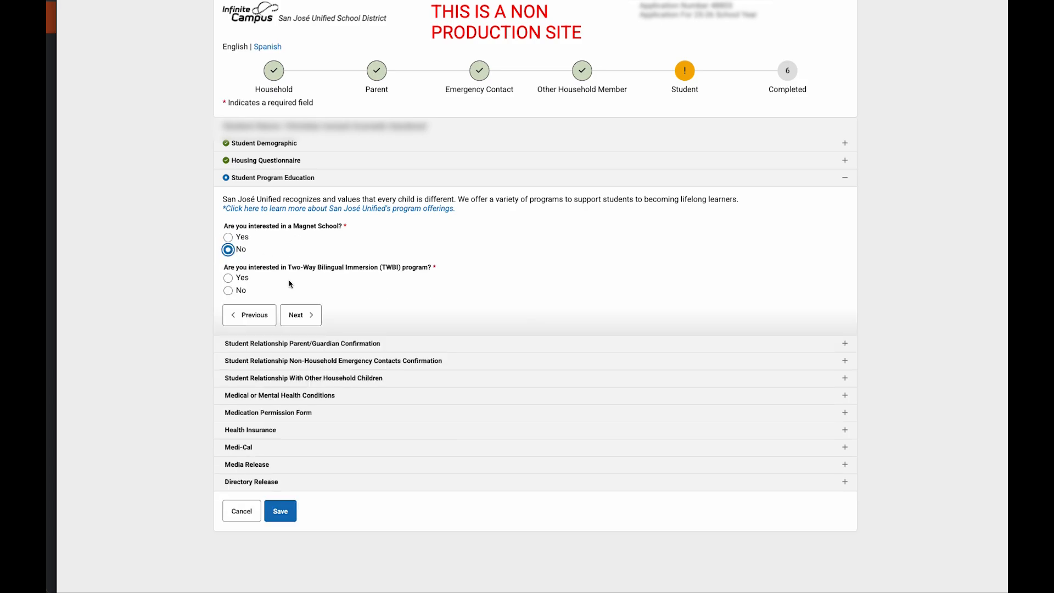
left_click(228, 277)
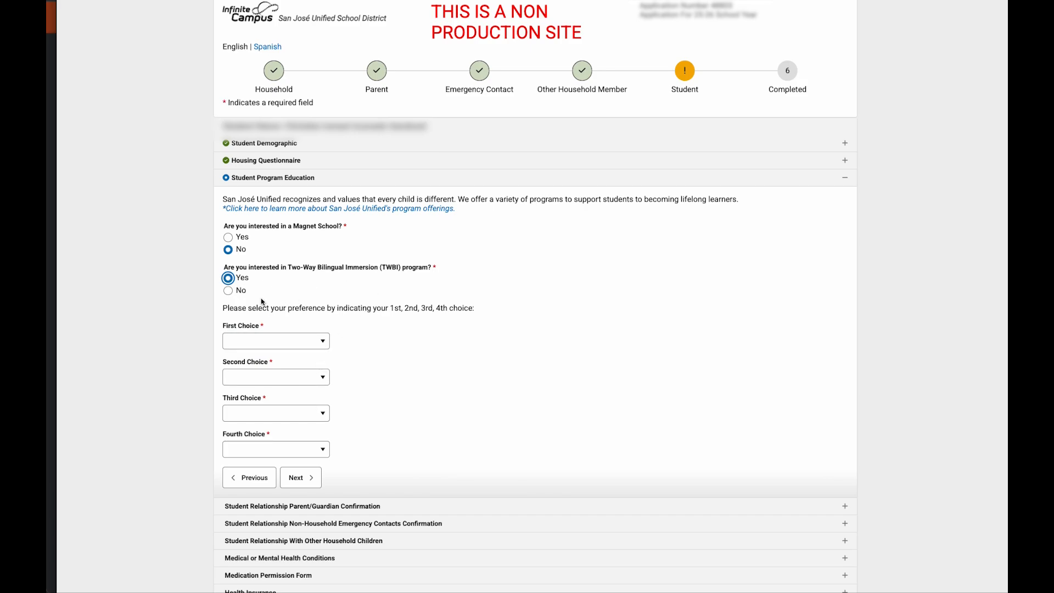
left_click(229, 294)
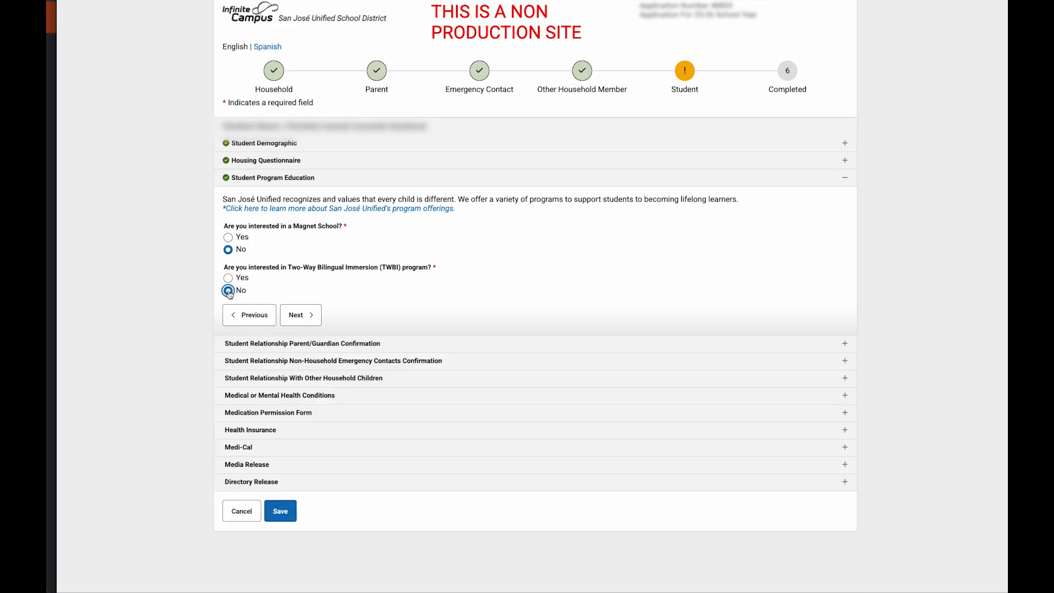
left_click(307, 316)
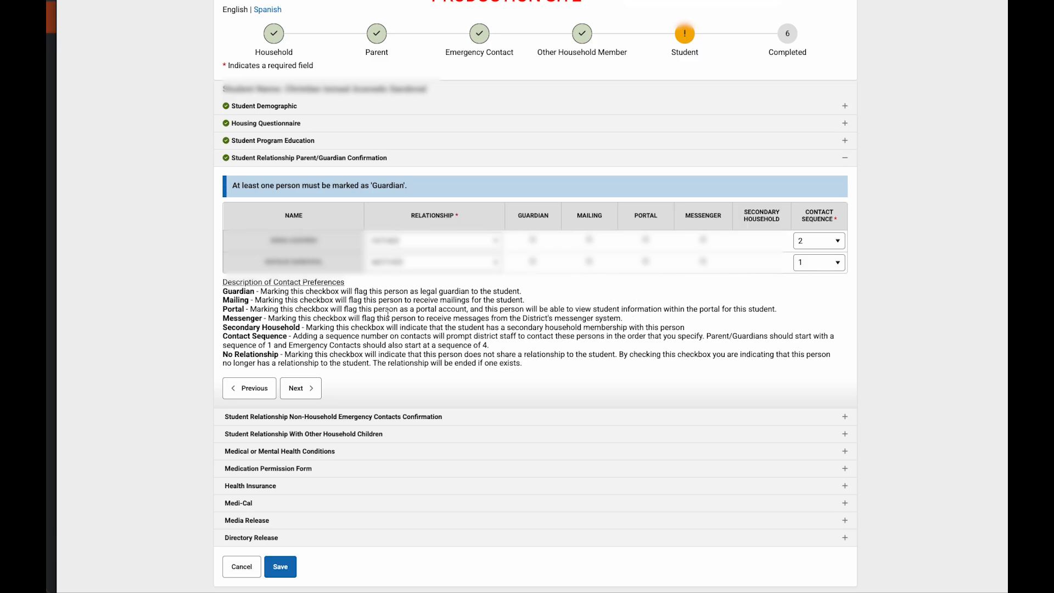
Step: Accept the Parent/Guardian Confirmation table as listed and continue
left_click(301, 389)
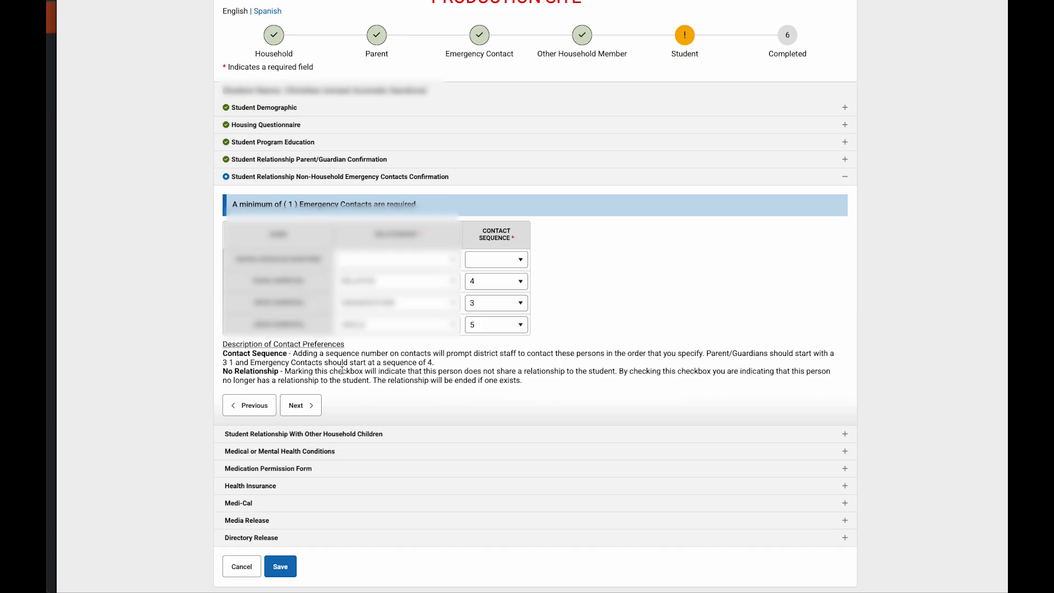
Step: Fix the required errors by giving the first emergency contact a relationship and contact sequence 6, then continue
left_click(307, 408)
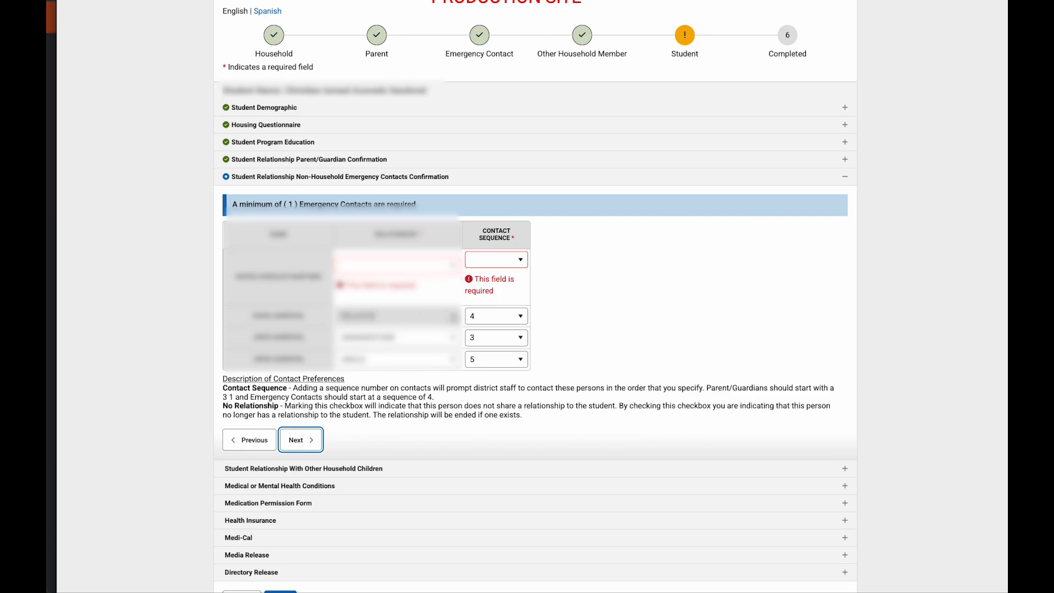
left_click(453, 268)
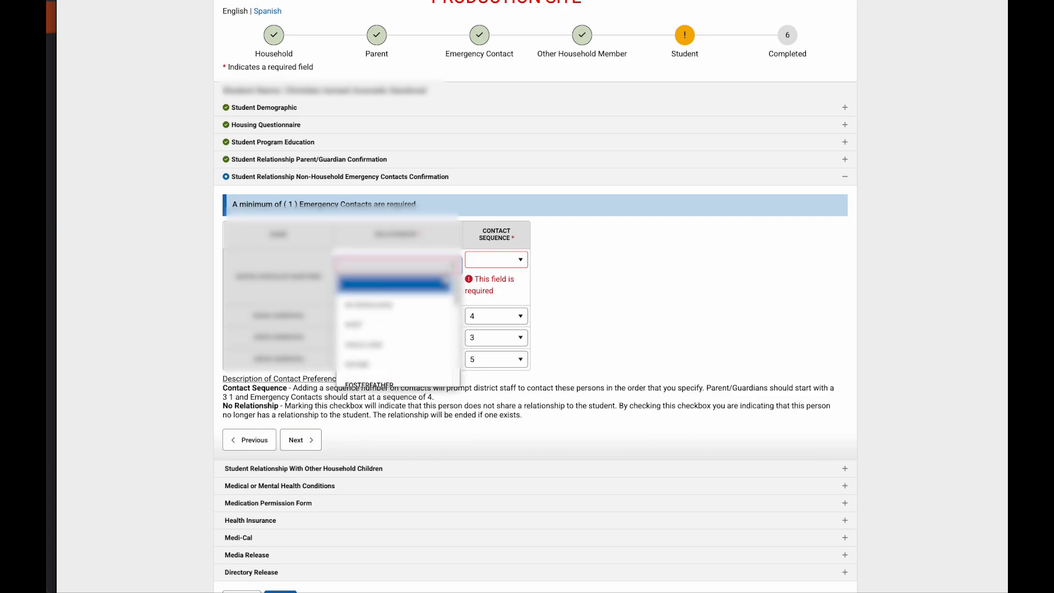
left_click(416, 333)
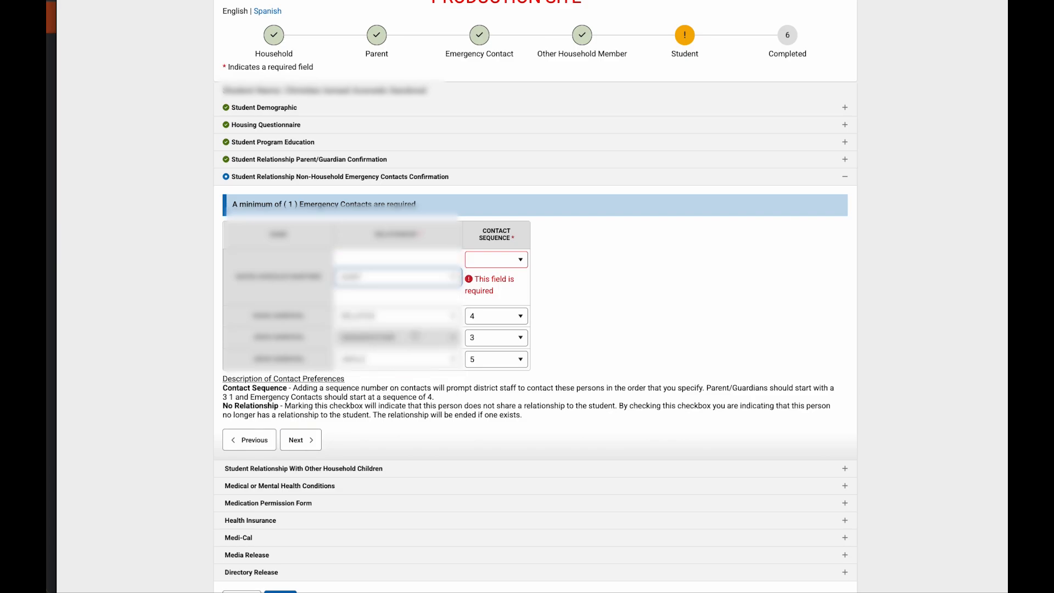
left_click(521, 260)
left_click(497, 299)
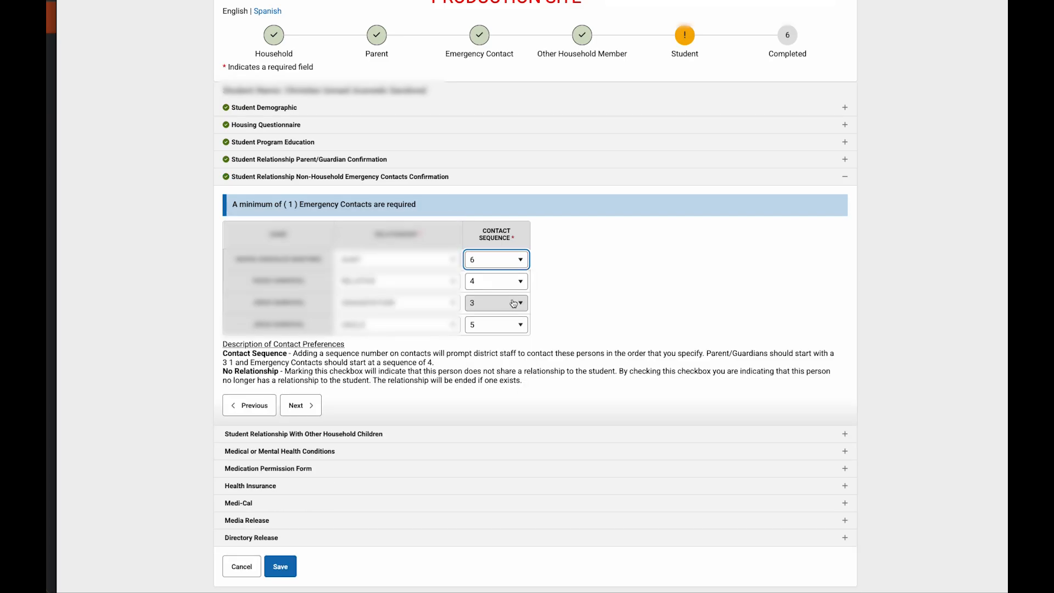
left_click(298, 406)
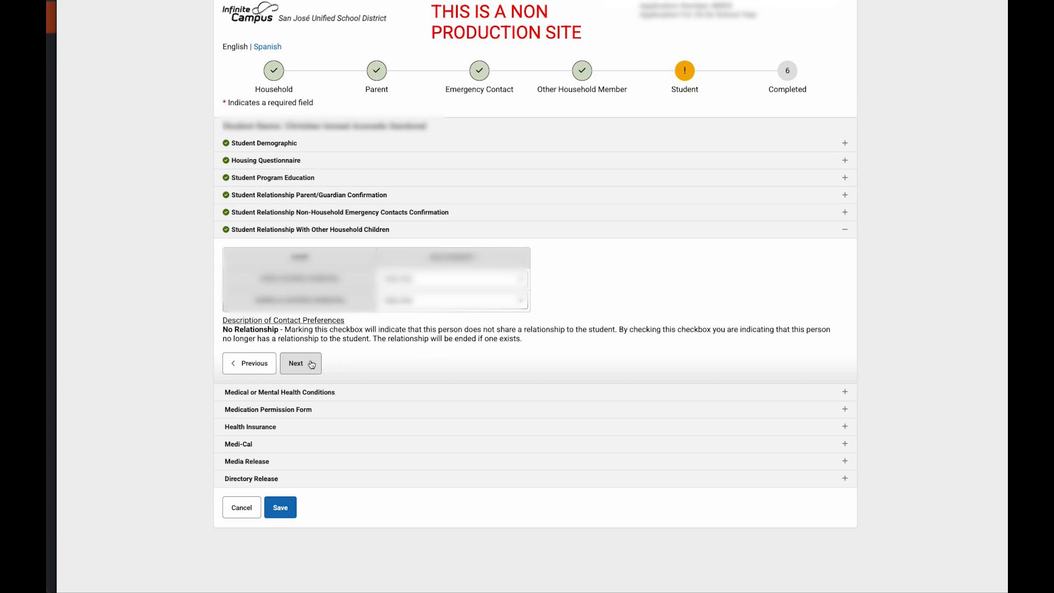
Step: Continue past Other Household Children unchanged to the Medical or Mental Health Conditions section
left_click(312, 365)
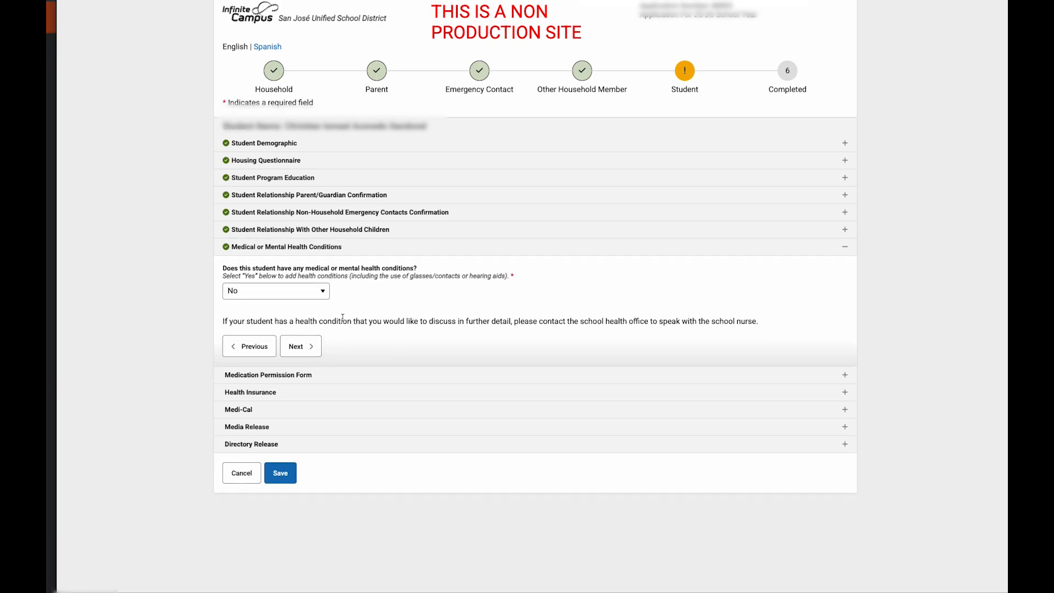
Step: Answer Yes to medical conditions, add a condition row, browse the list, then remove the empty row
left_click(325, 296)
left_click(322, 330)
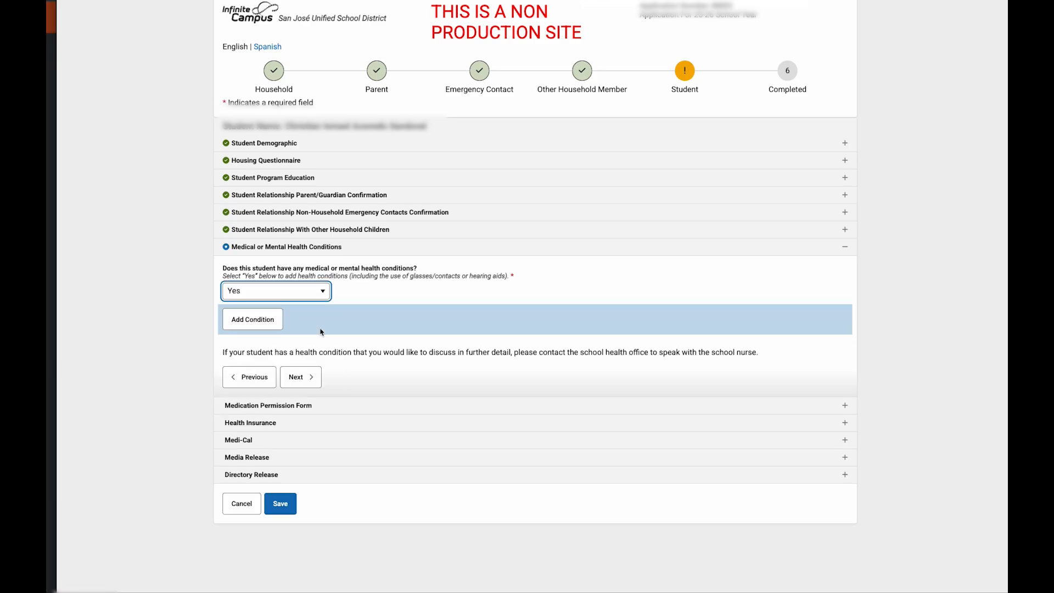
left_click(266, 323)
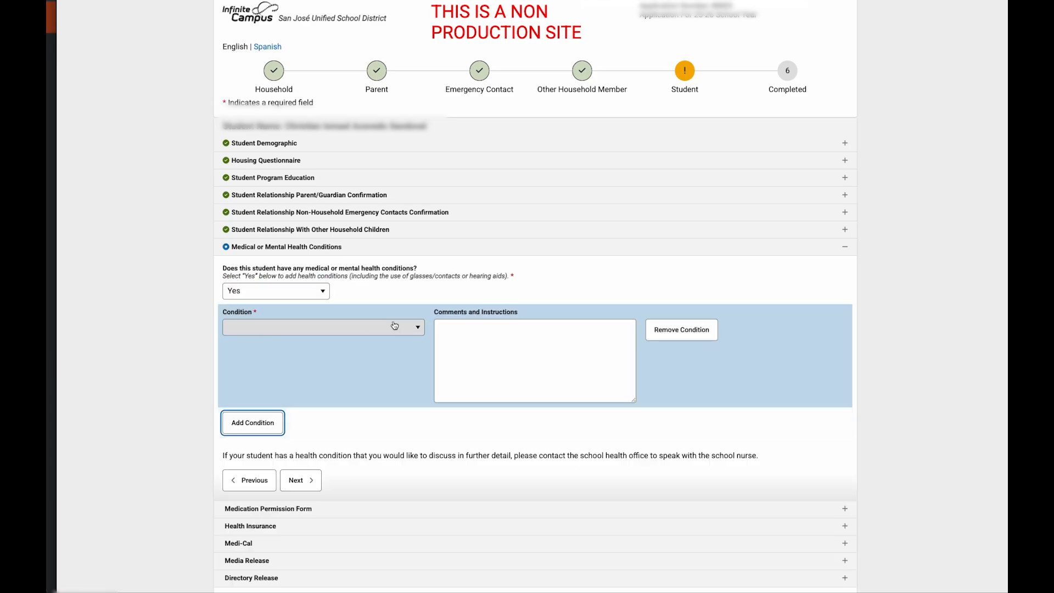
left_click(420, 329)
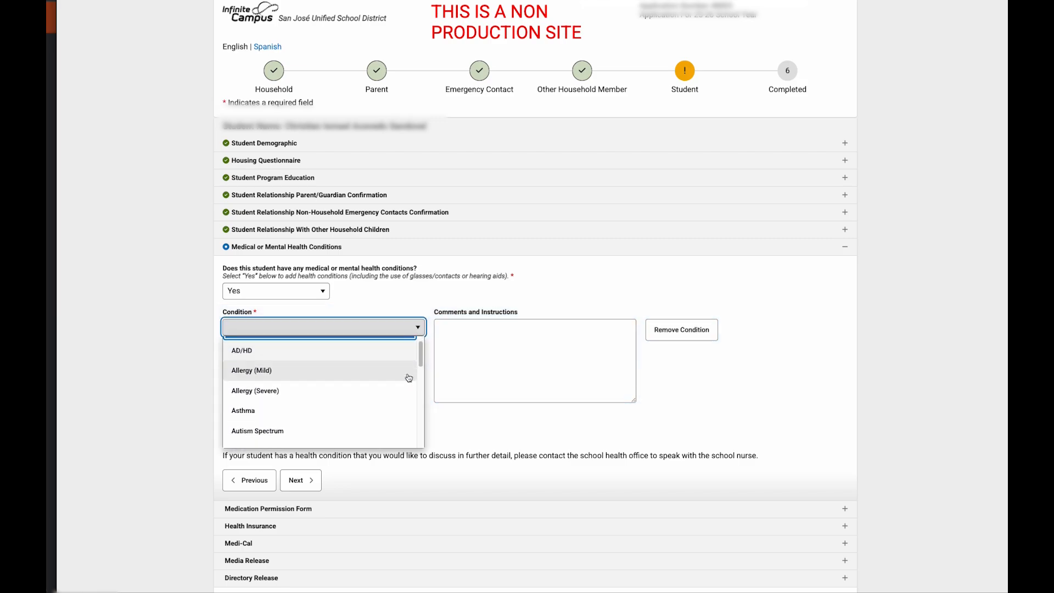
scroll(409, 378, "down", 10)
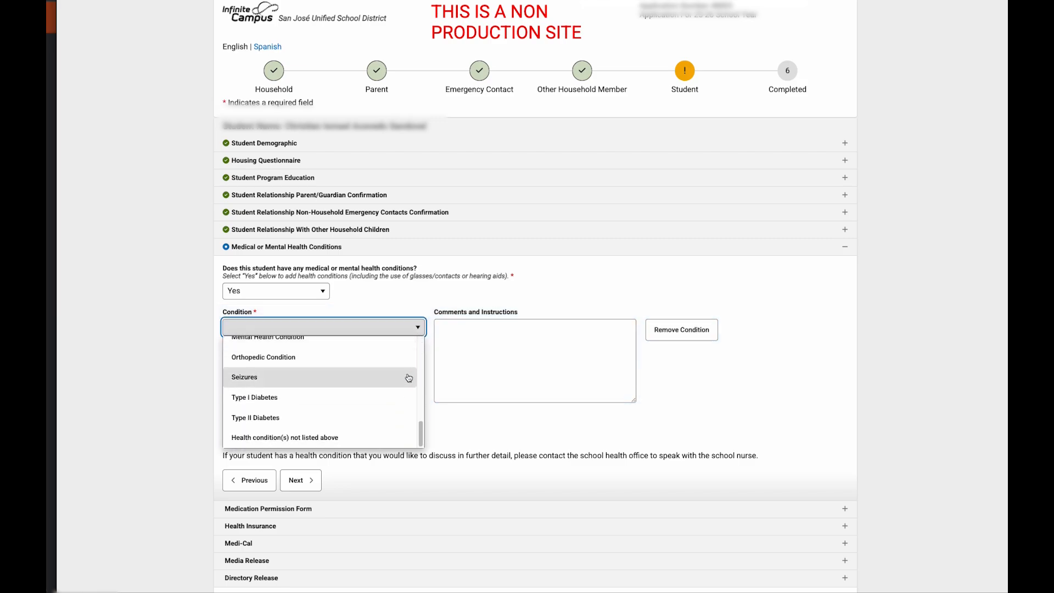
left_click(472, 362)
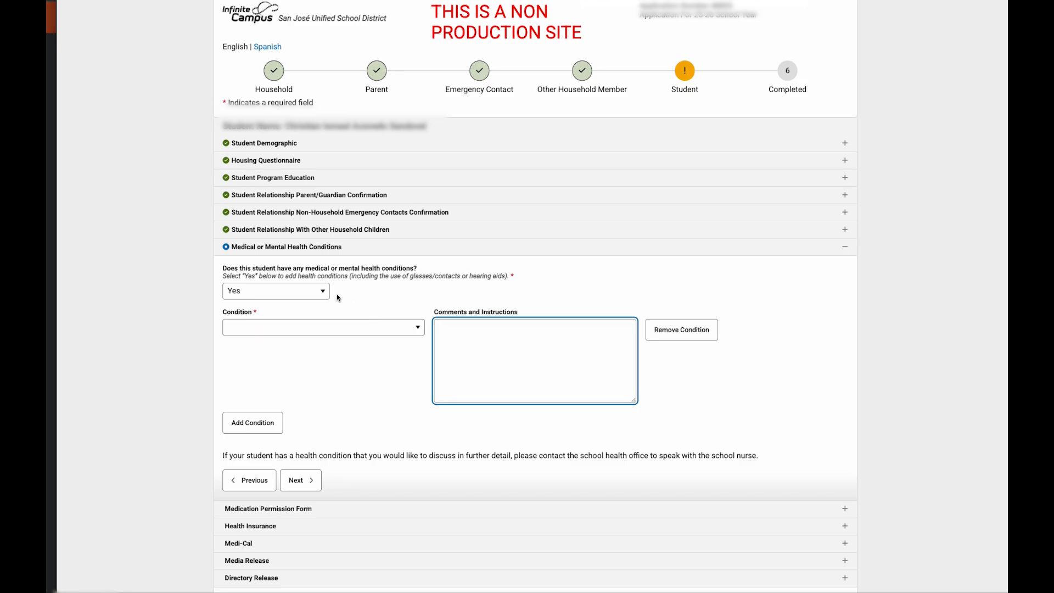
left_click(691, 335)
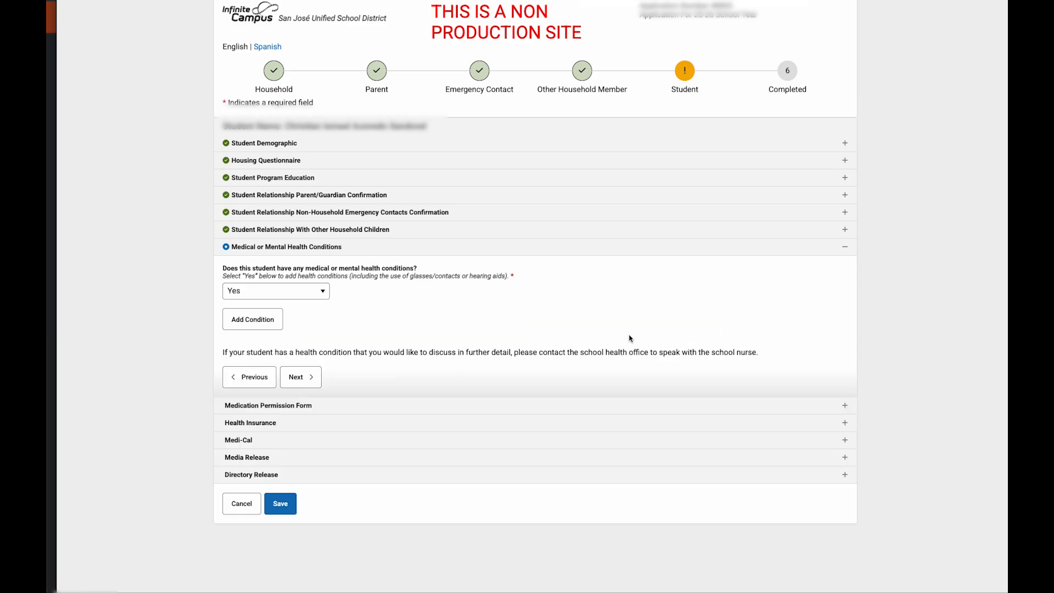
left_click(322, 294)
Step: Set medical conditions to No and continue through the Medication Permission Form to Health Insurance
left_click(318, 347)
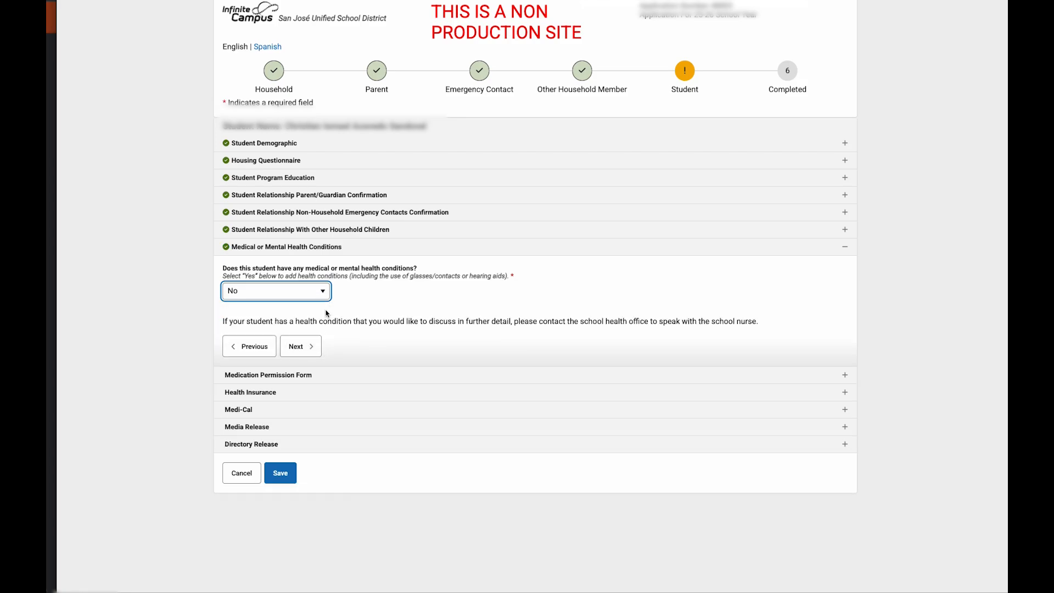
left_click(308, 349)
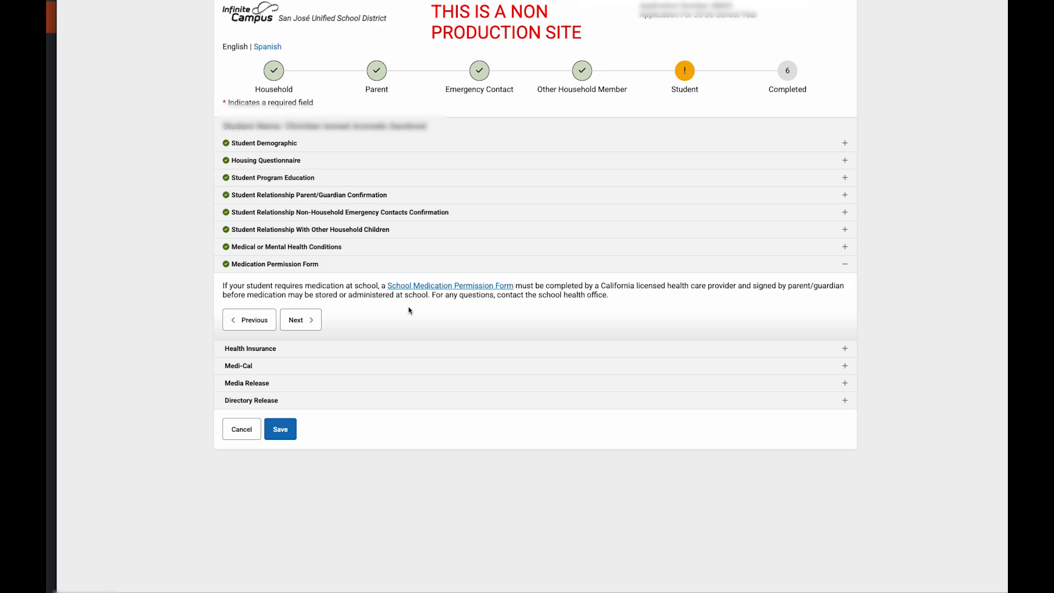
left_click(305, 323)
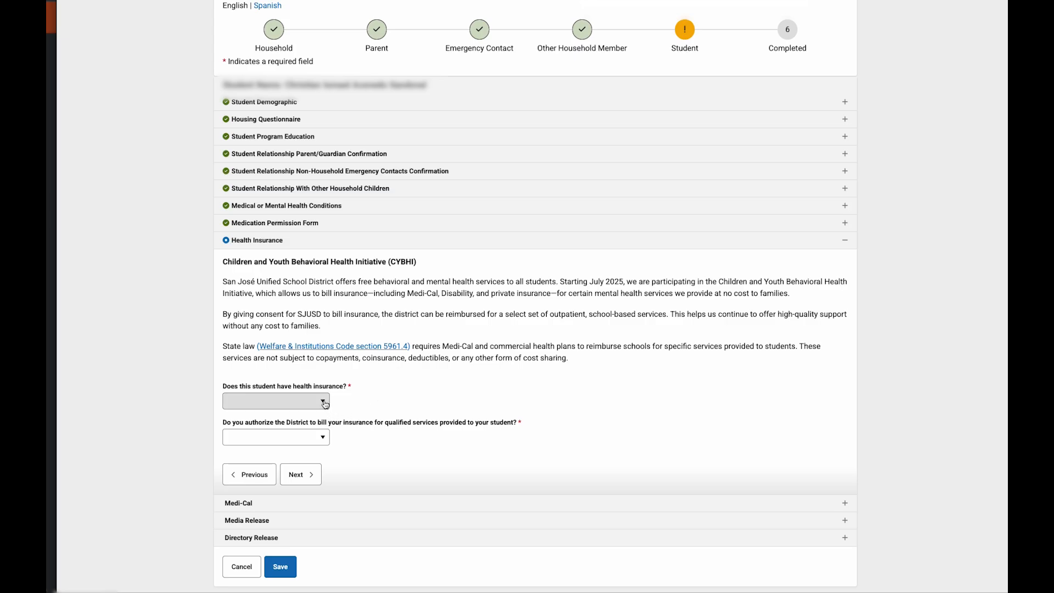
Step: Answer Yes to health insurance, authorize the District to bill it, and continue to Medi-Cal
left_click(325, 404)
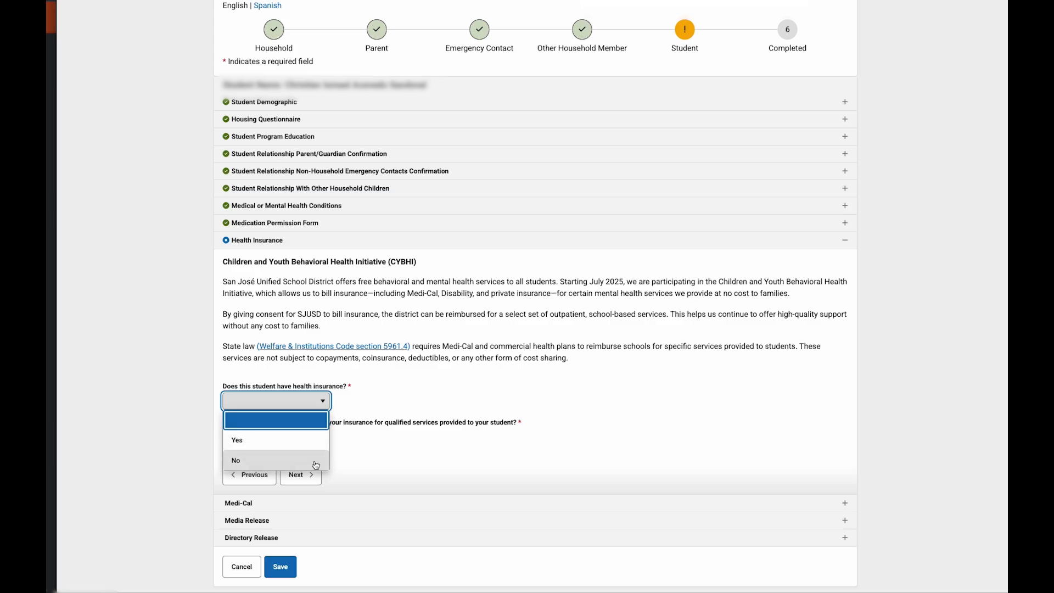
left_click(379, 408)
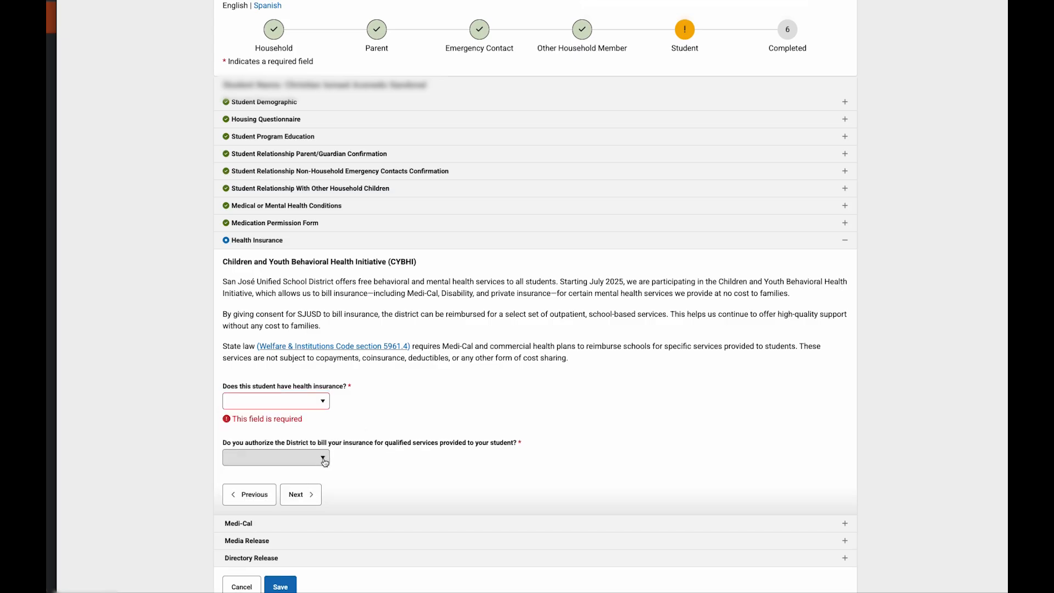
left_click(324, 402)
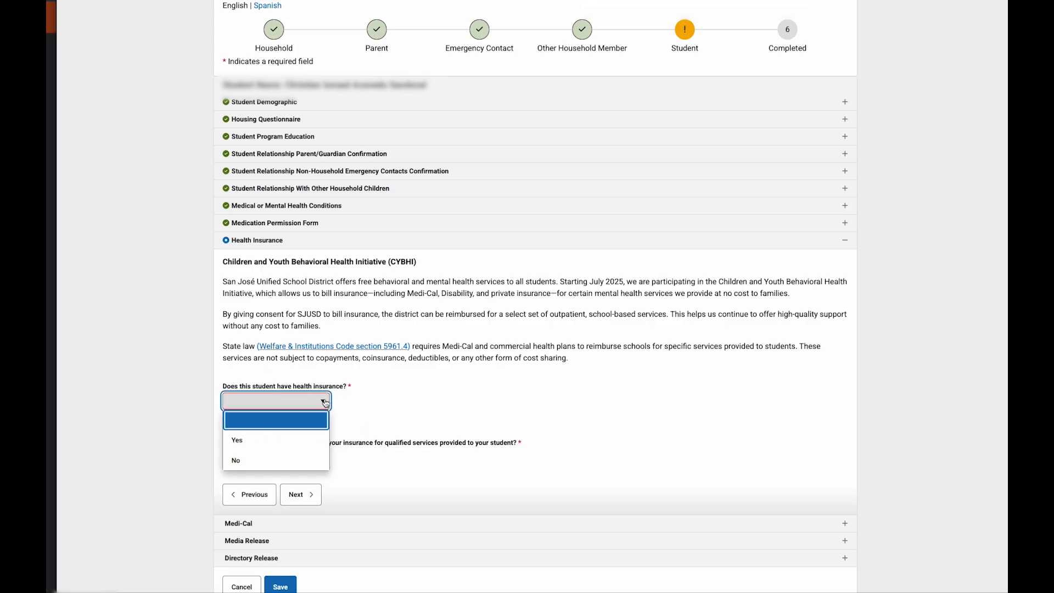
left_click(316, 442)
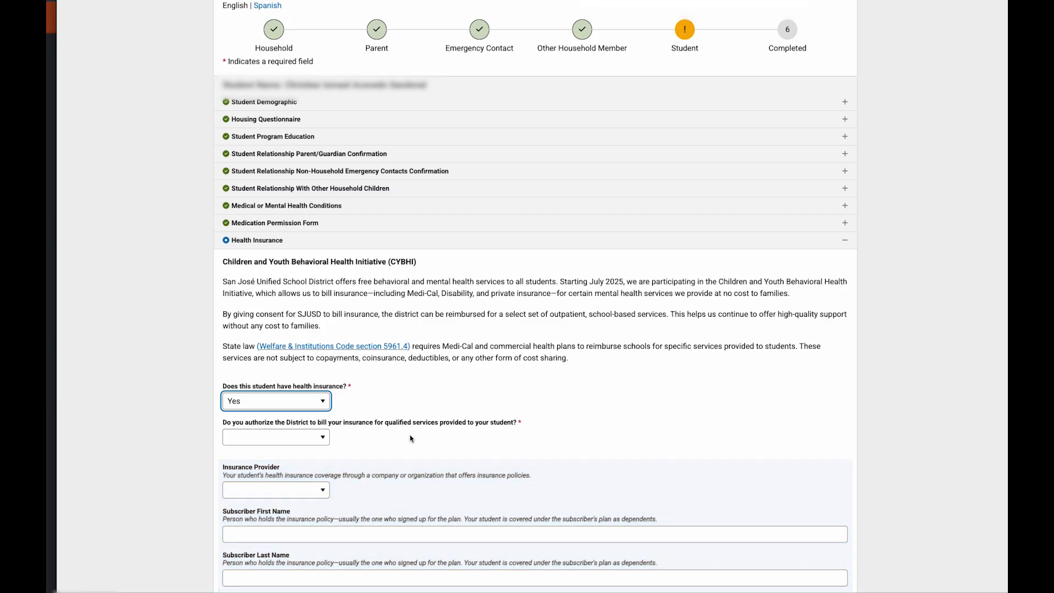
left_click(325, 444)
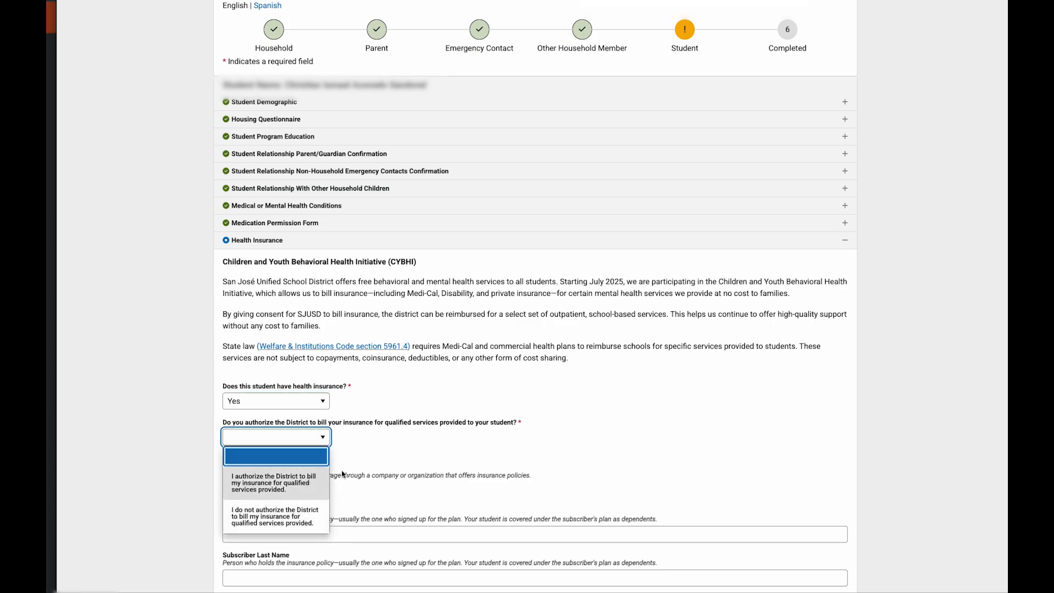
left_click(306, 486)
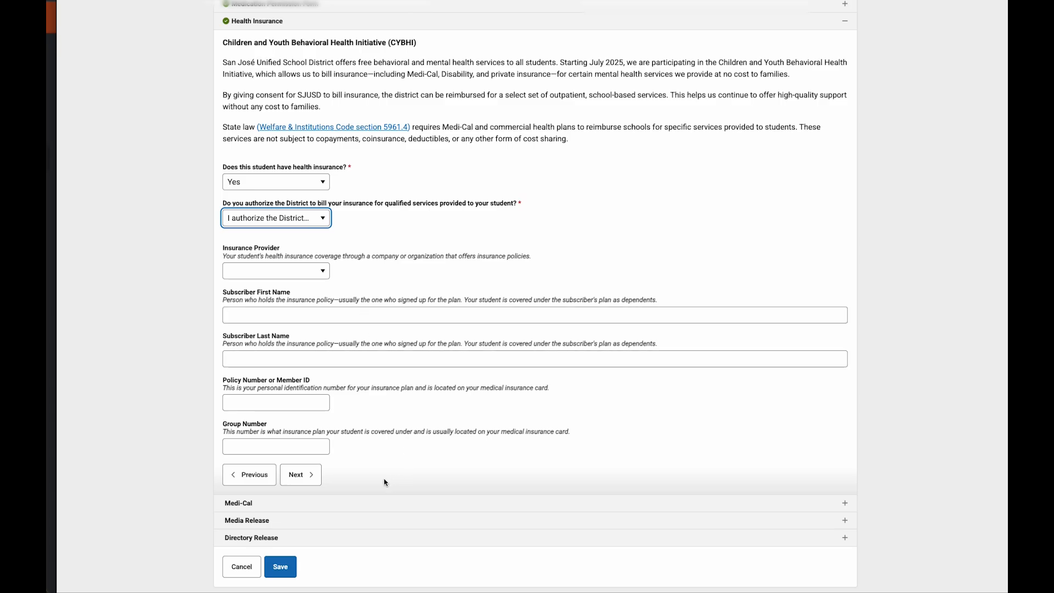
left_click(313, 479)
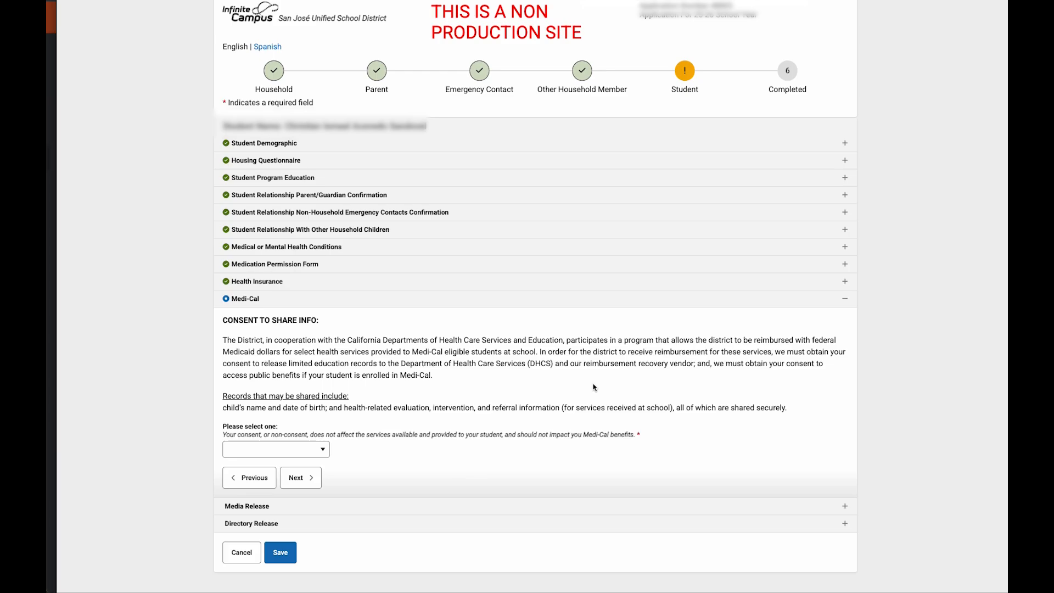
Step: Choose 'I consent to the release...' for Medi-Cal and continue to Media Release
left_click(324, 453)
left_click(309, 493)
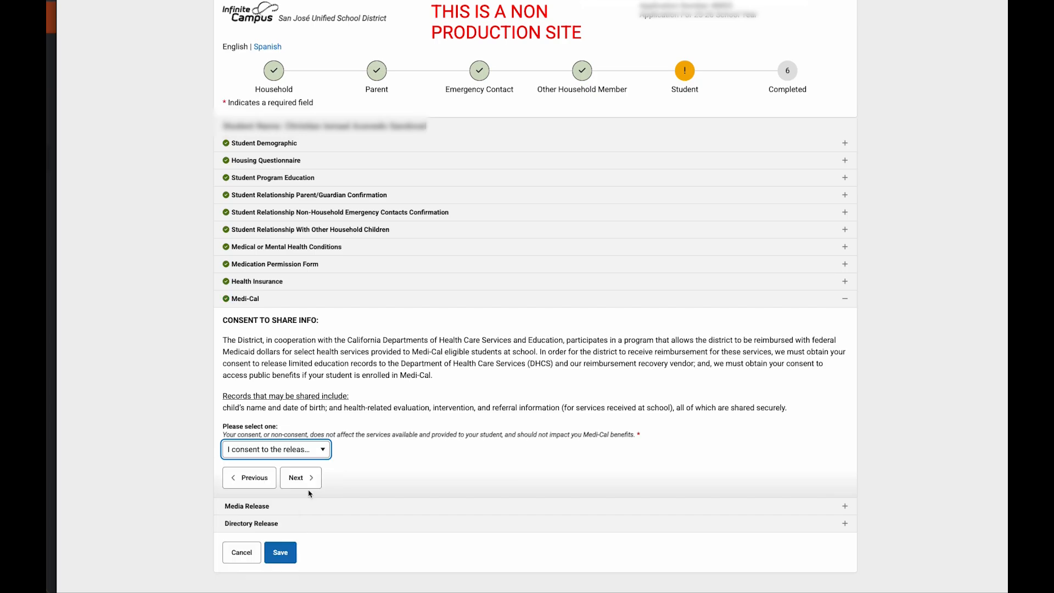
left_click(382, 465)
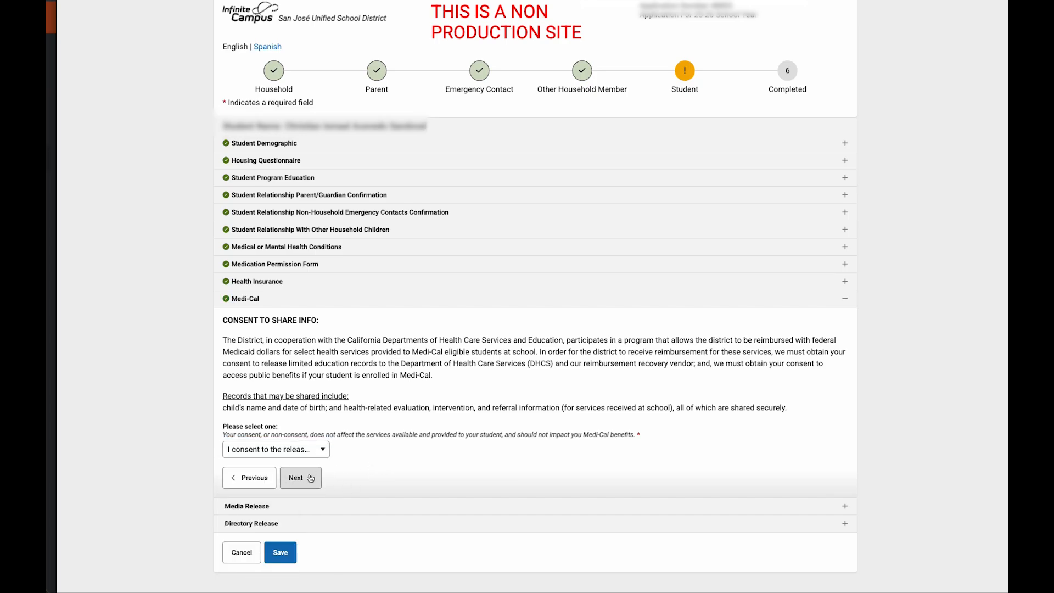
left_click(301, 478)
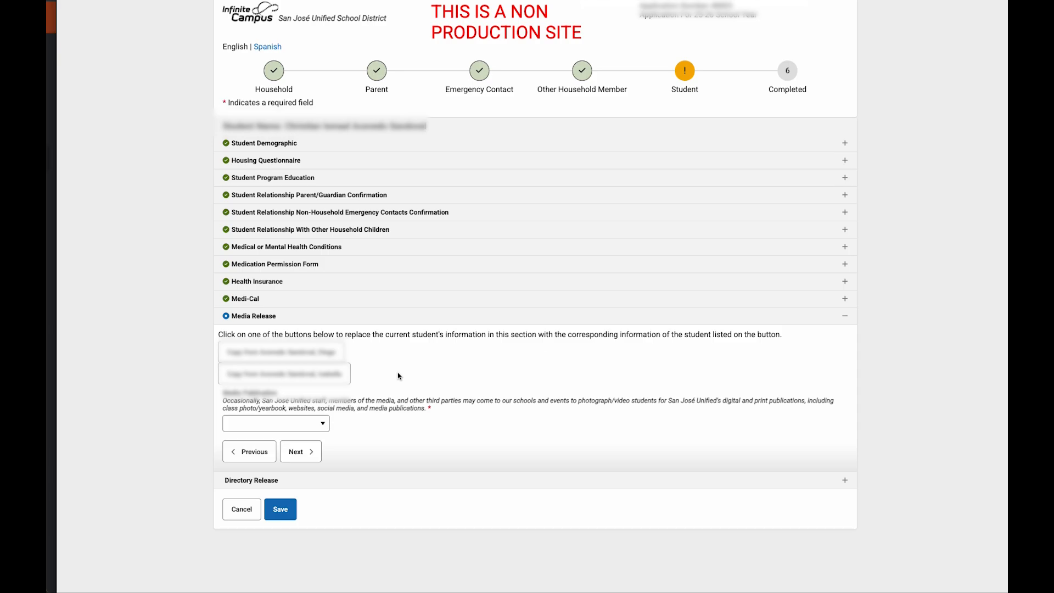
Step: Set Media Publication to YES, after briefly choosing NO, and continue to Directory Release
left_click(324, 424)
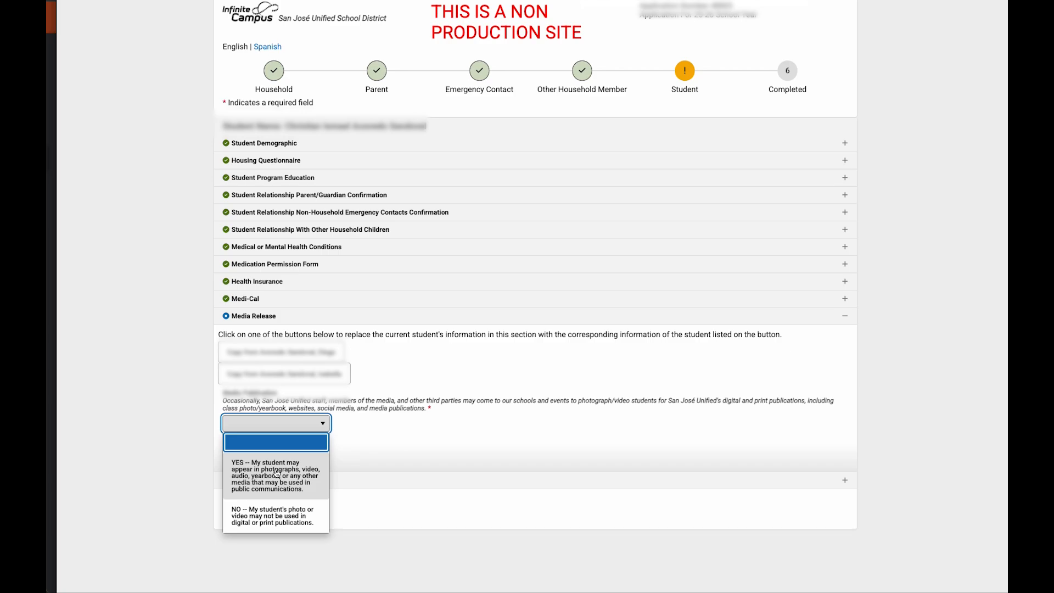
left_click(285, 517)
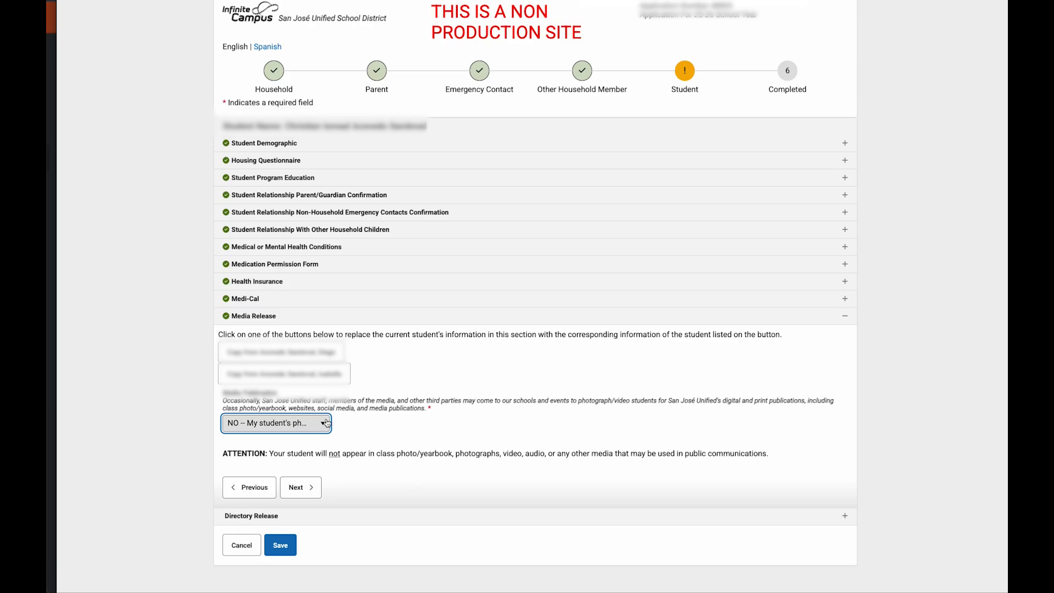
left_click(323, 424)
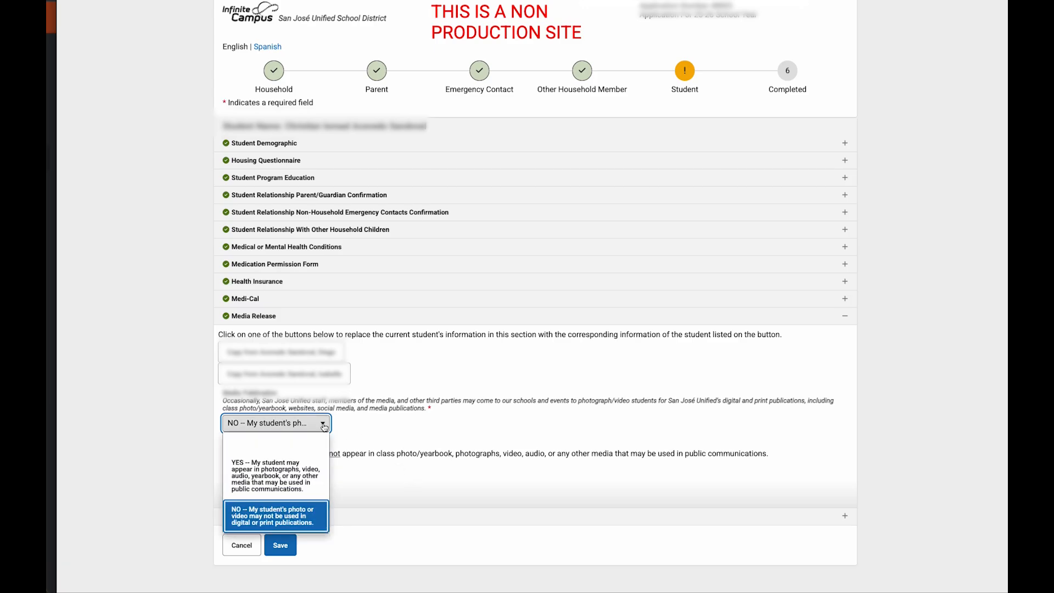
left_click(321, 468)
left_click(297, 451)
scroll(297, 451, "down", 1)
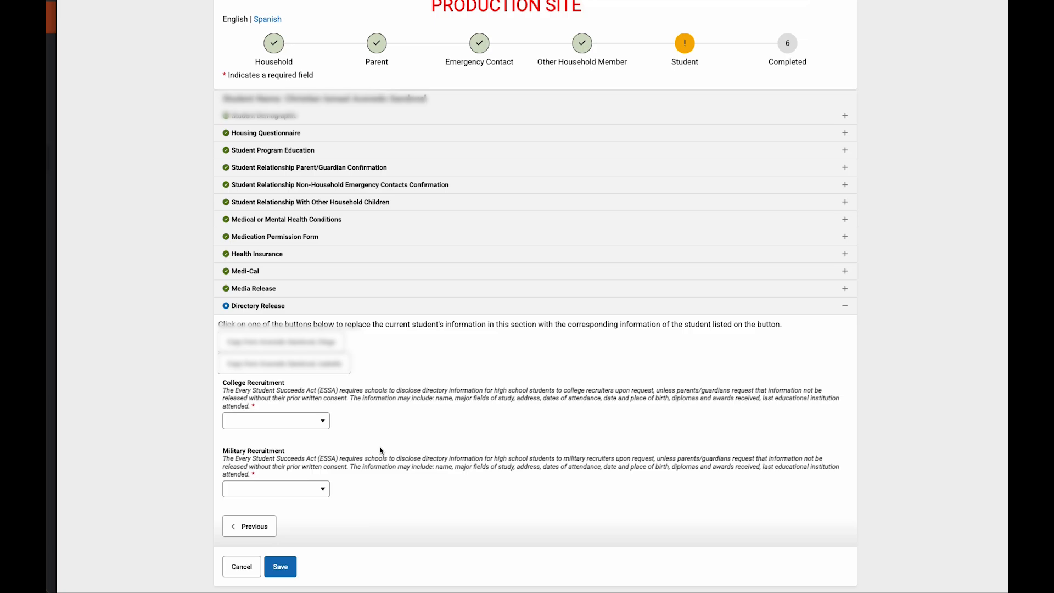
Step: Set College and Military Recruitment both to 'YES -- Release directory information'
left_click(325, 426)
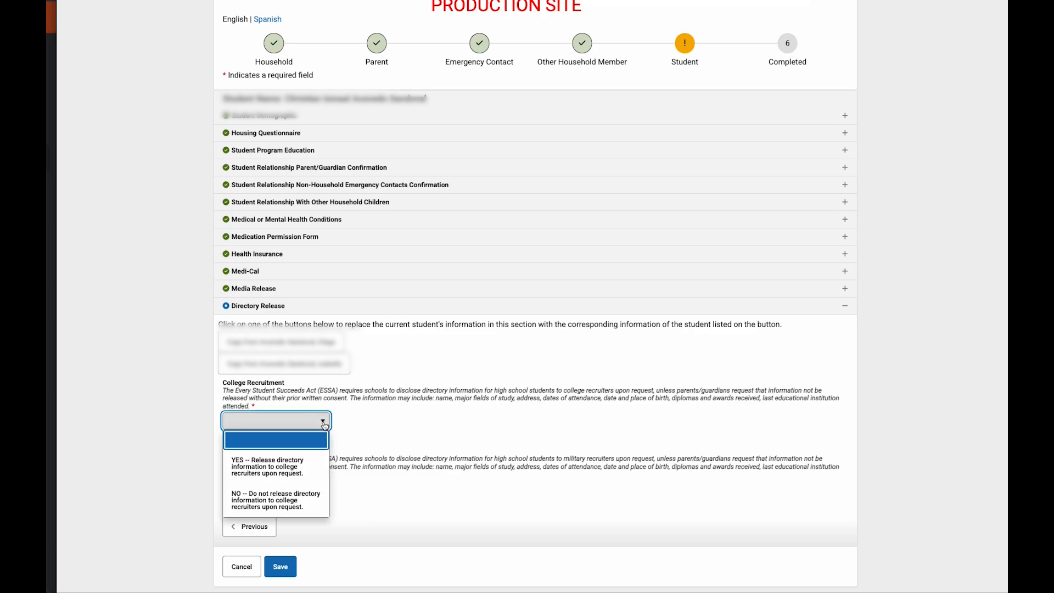
left_click(315, 471)
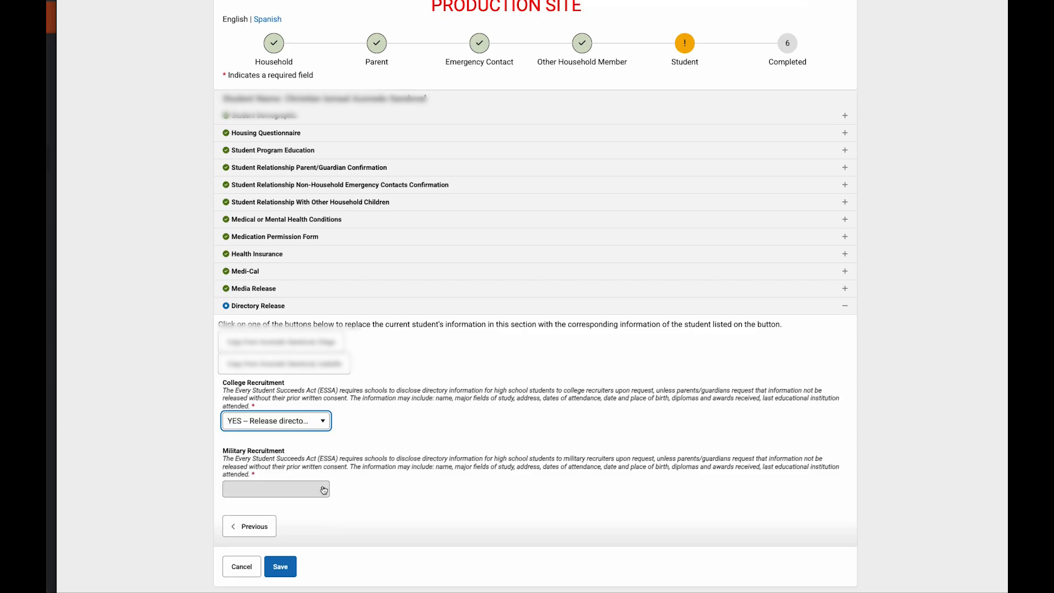
left_click(324, 490)
left_click(318, 522)
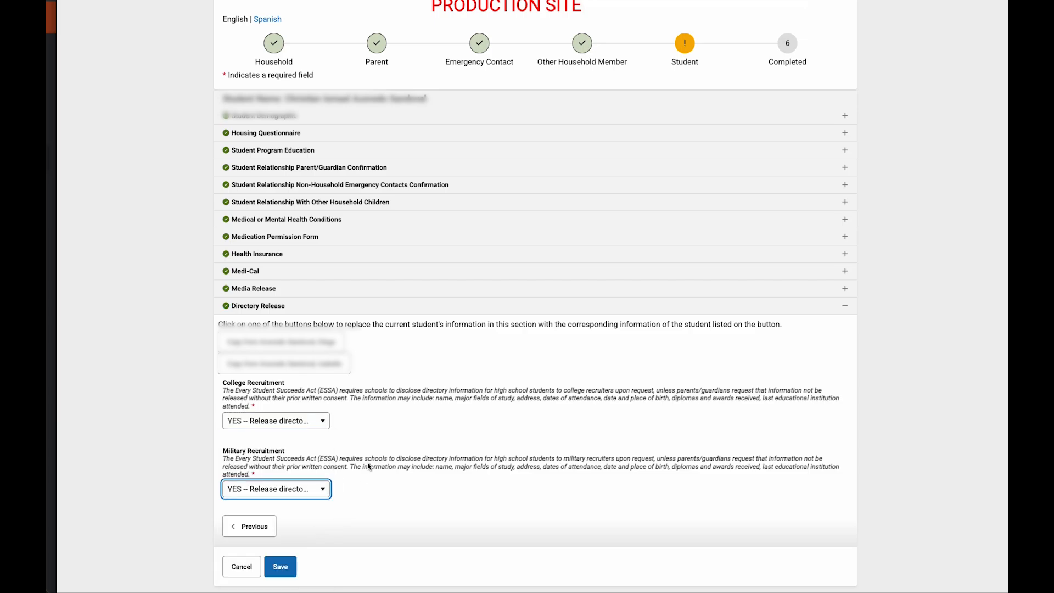
scroll(384, 459, "up", 1)
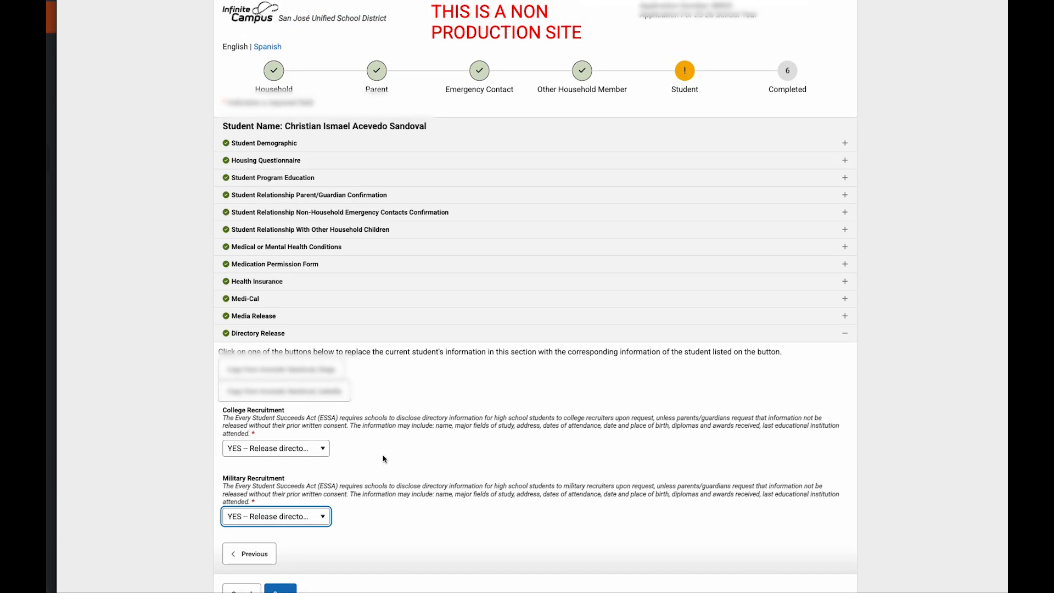
scroll(383, 460, "down", 1)
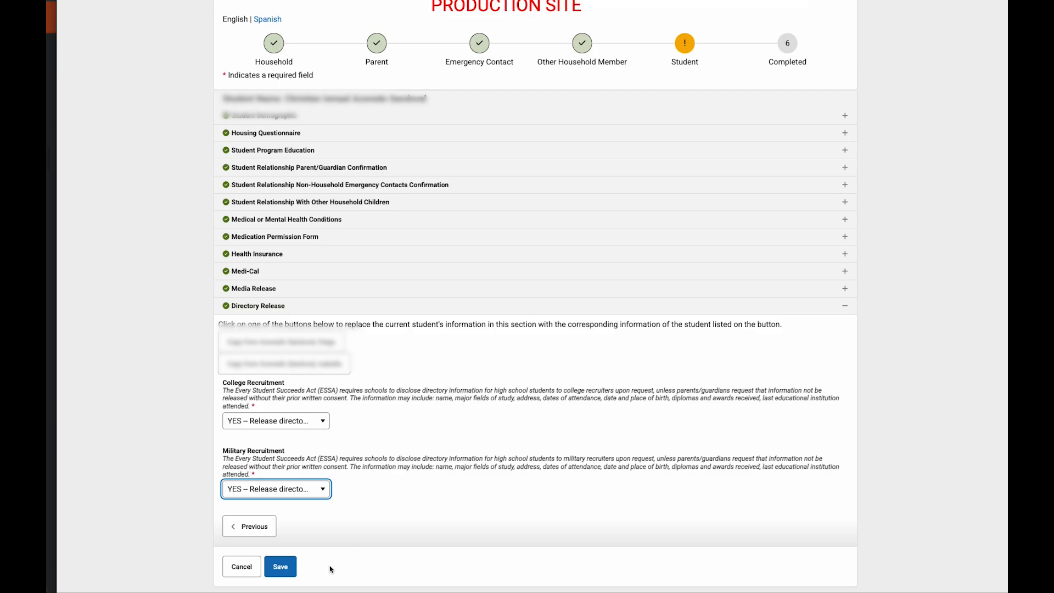
Step: Save the Student step and, on the Completed page, choose 'Click Here To Sign'
left_click(281, 567)
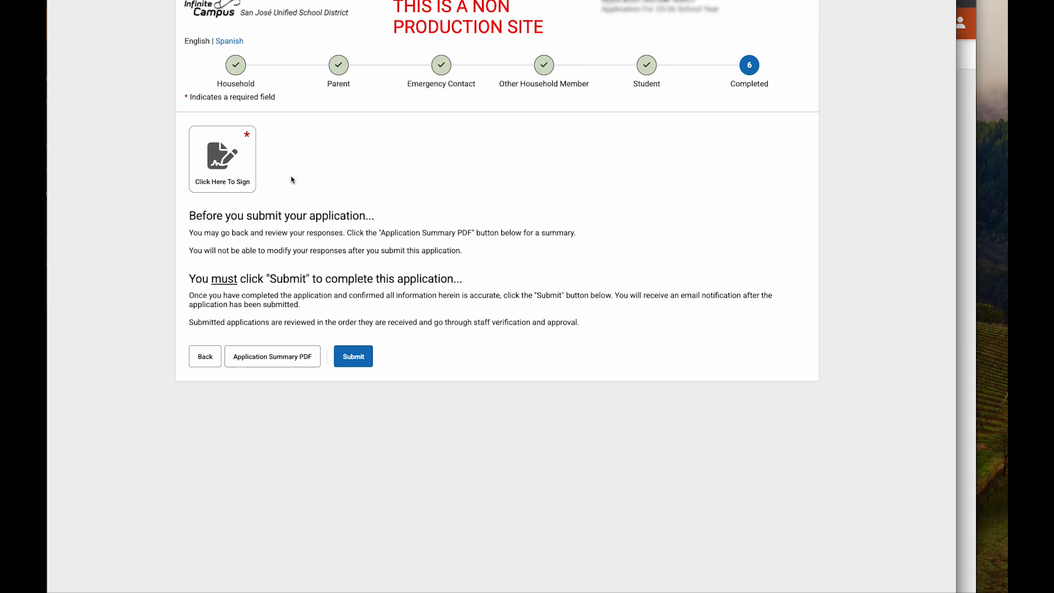
left_click(231, 169)
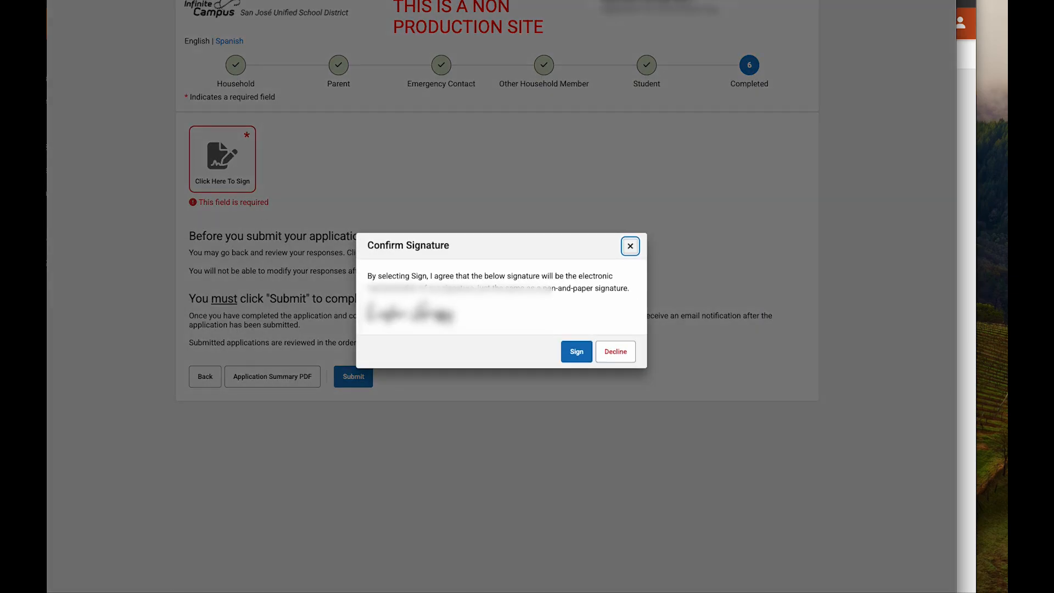
Step: Confirm the electronic signature with Sign in the Confirm Signature dialog
left_click(577, 352)
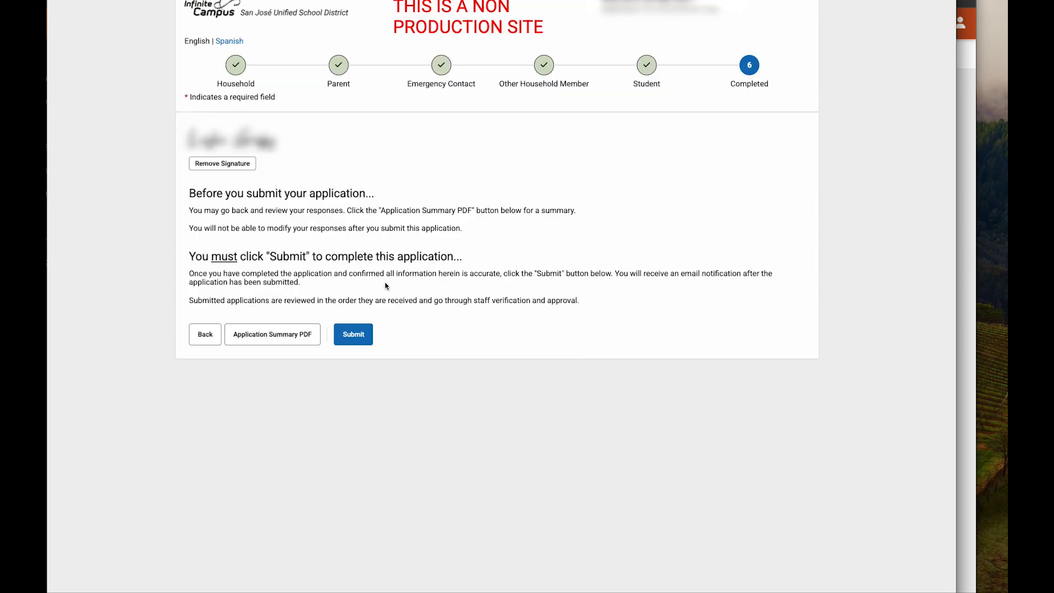